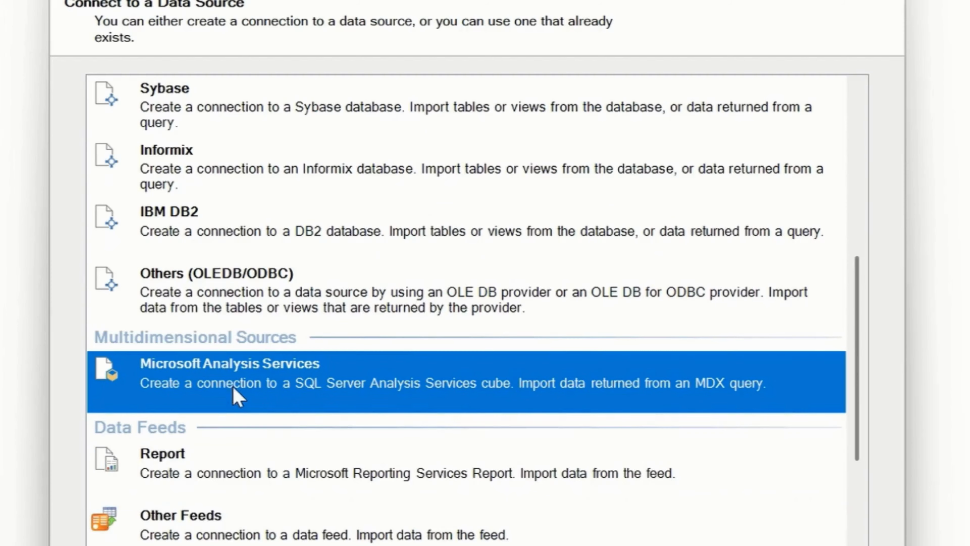
Step: Examine the relational database, multidimensional and data feed source types offered for a table import
click(242, 309)
click(230, 216)
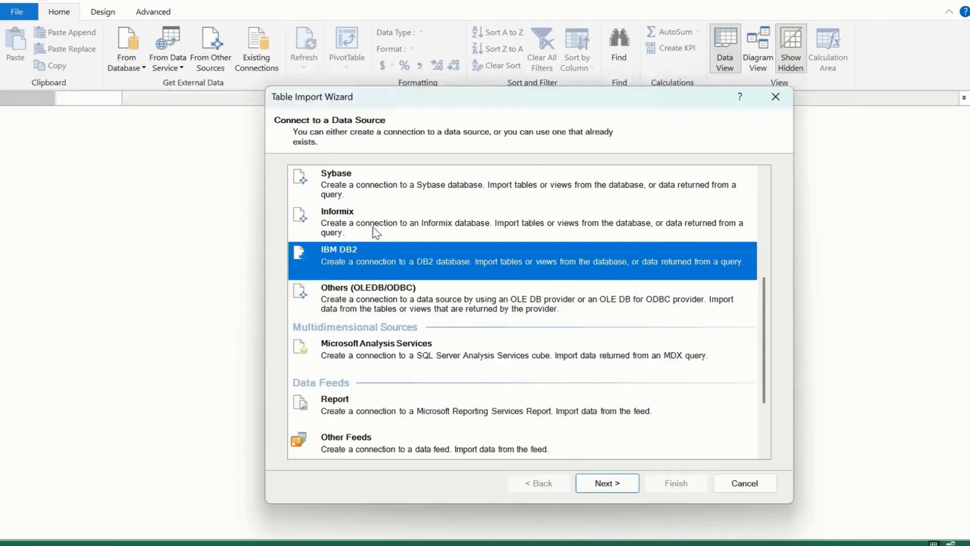
click(232, 179)
scroll(244, 279, up, 5)
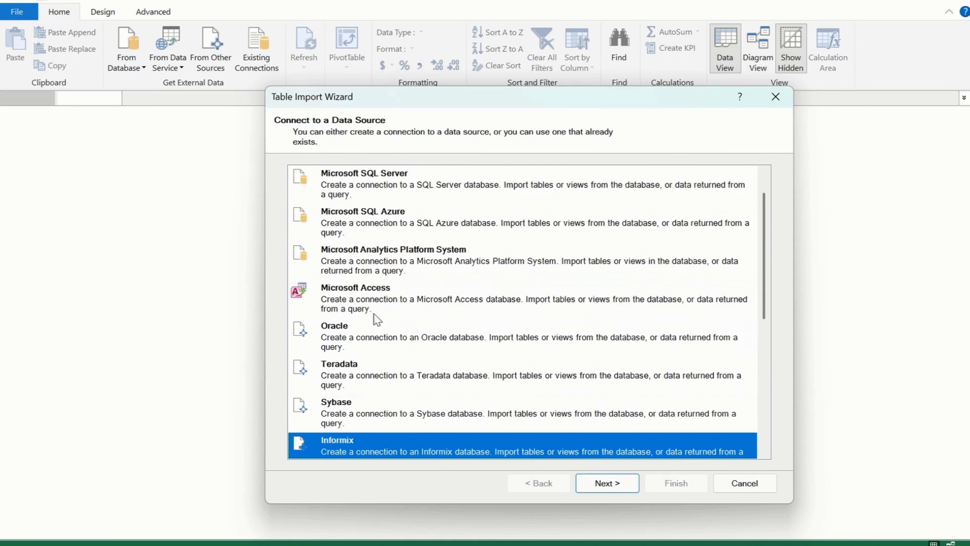
click(367, 296)
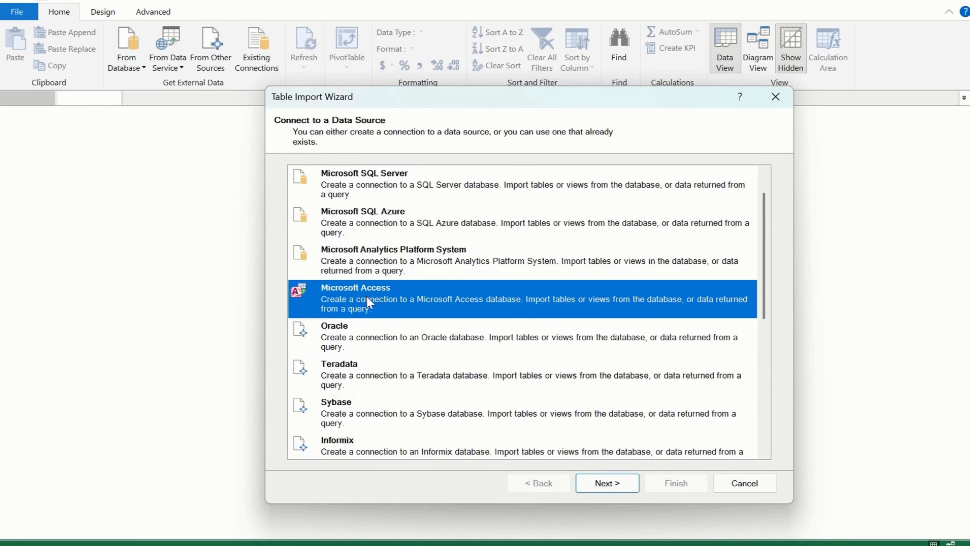
click(395, 253)
scroll(396, 290, down, 8)
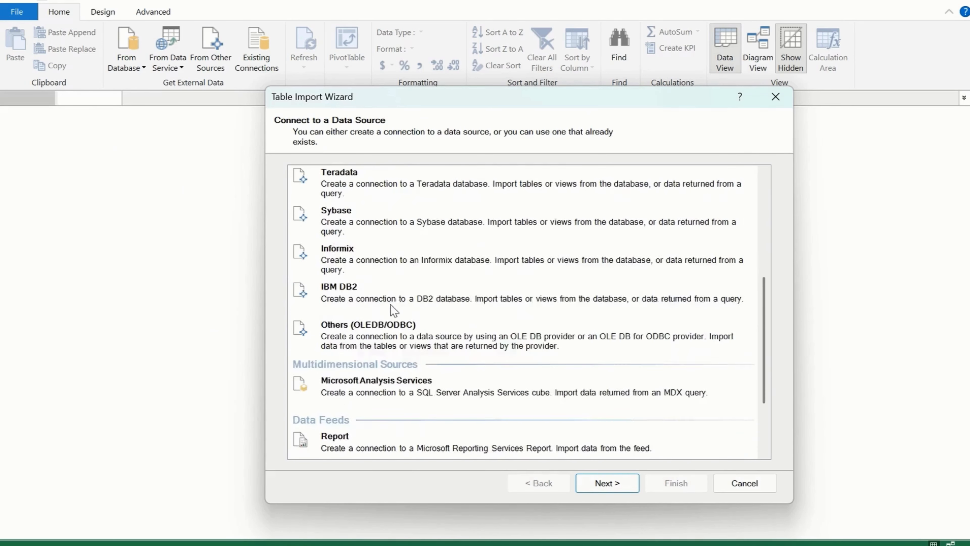
click(361, 395)
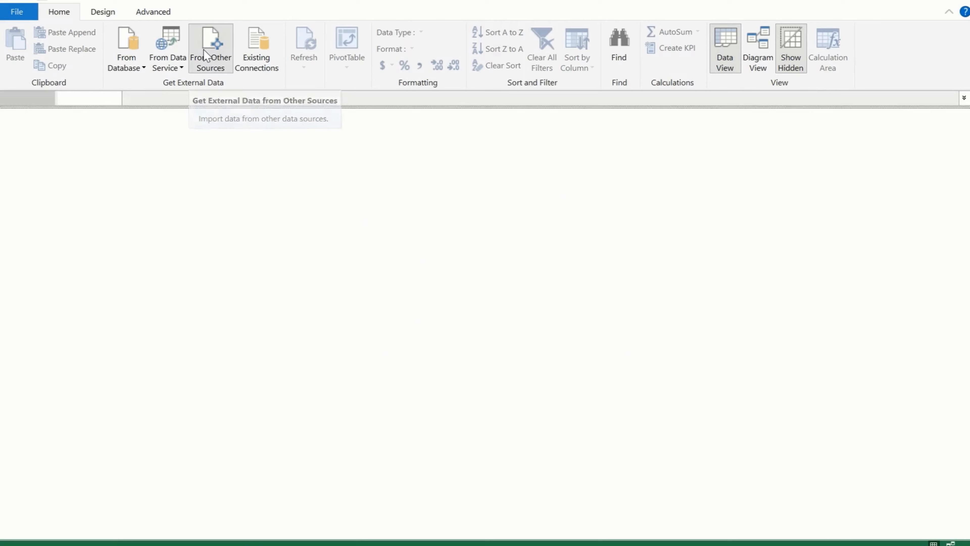
Step: Start a table import from other sources and choose Excel File as the data source
click(203, 49)
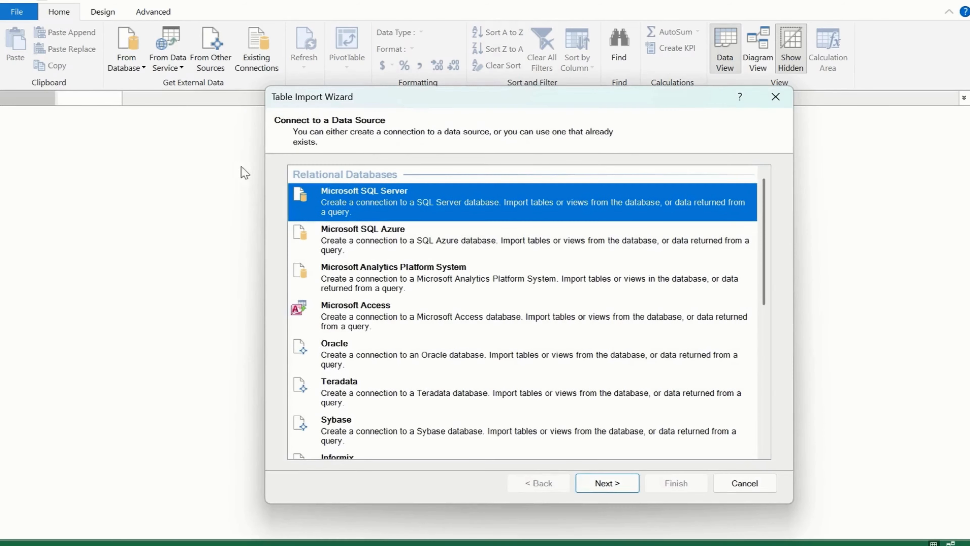
scroll(424, 378, down, 8)
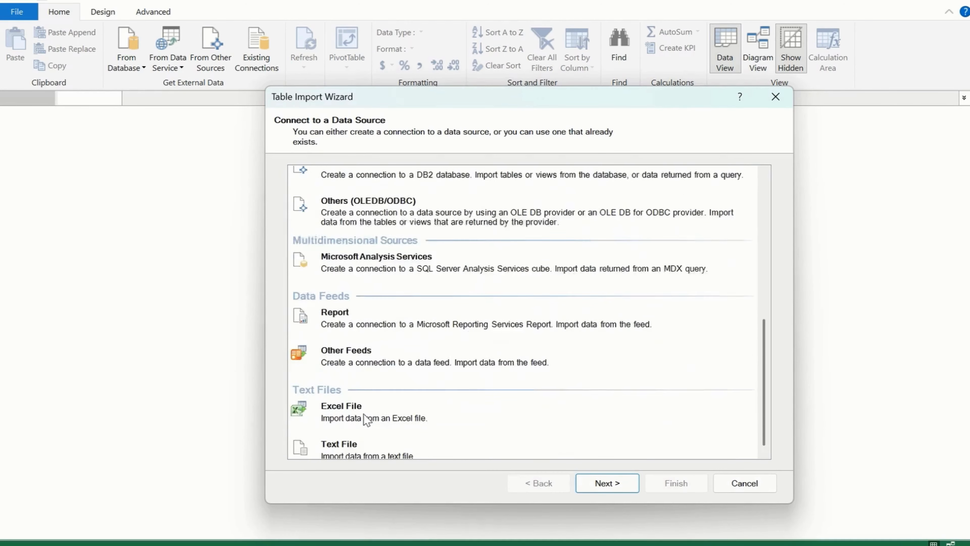
click(379, 394)
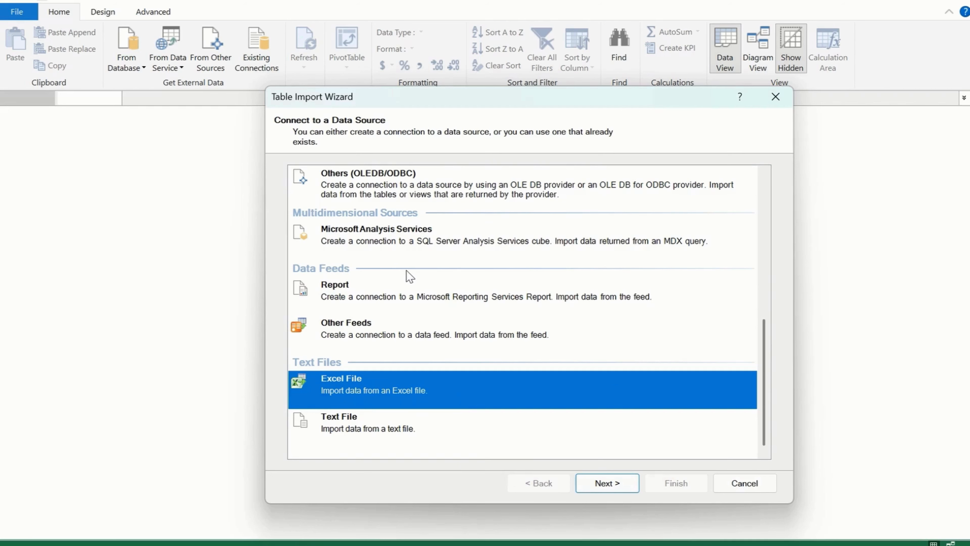
click(607, 483)
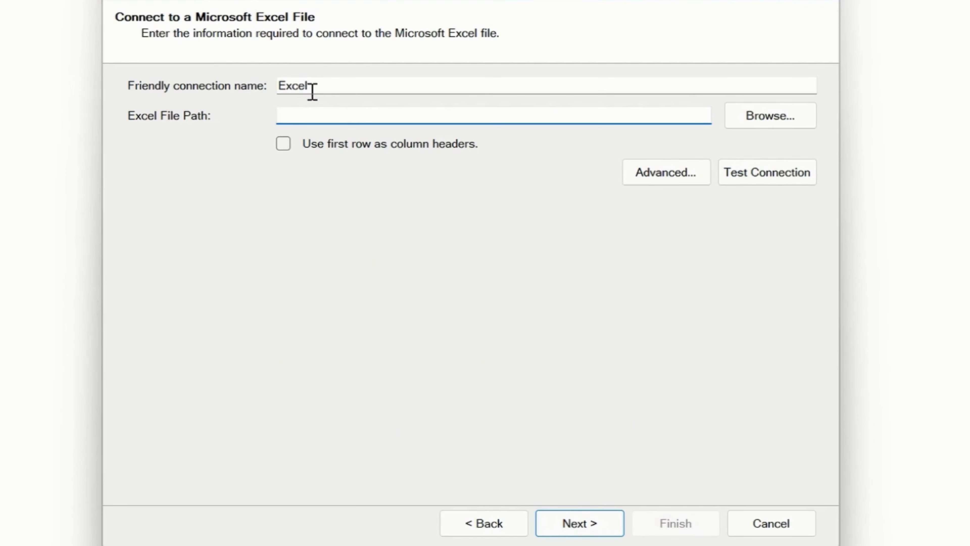
Step: Select the PowerPivot_Dataset workbook from Downloads as the Excel source and use its first row as column headers
double_click(287, 86)
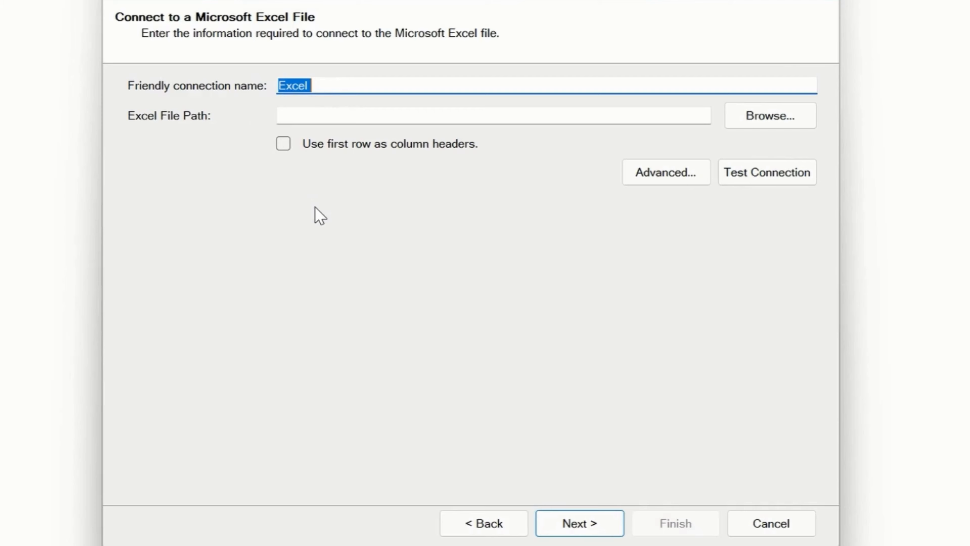
click(765, 123)
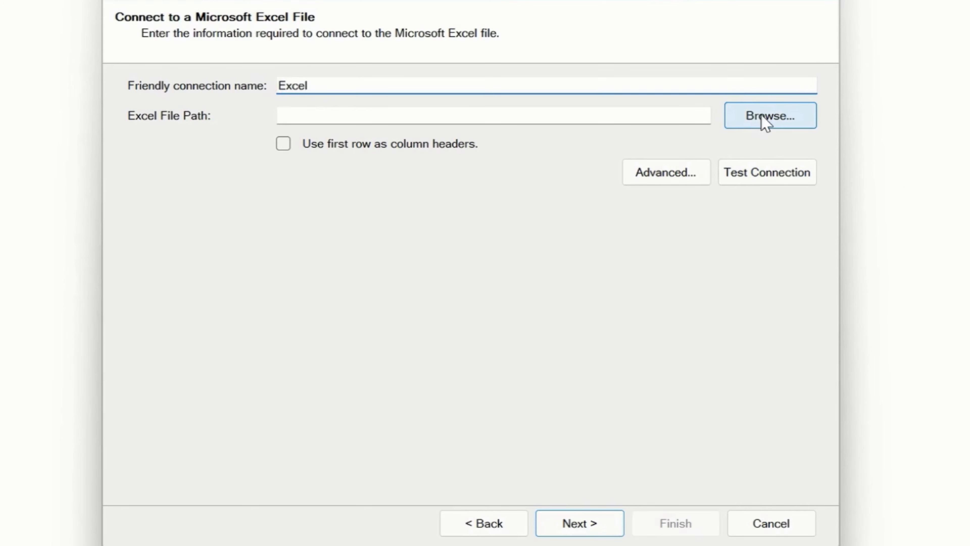
click(431, 245)
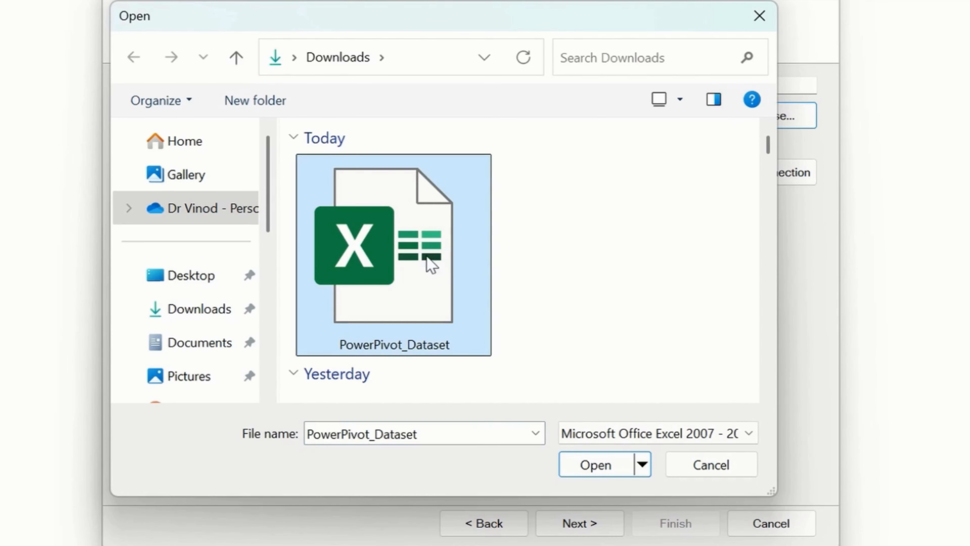
click(587, 463)
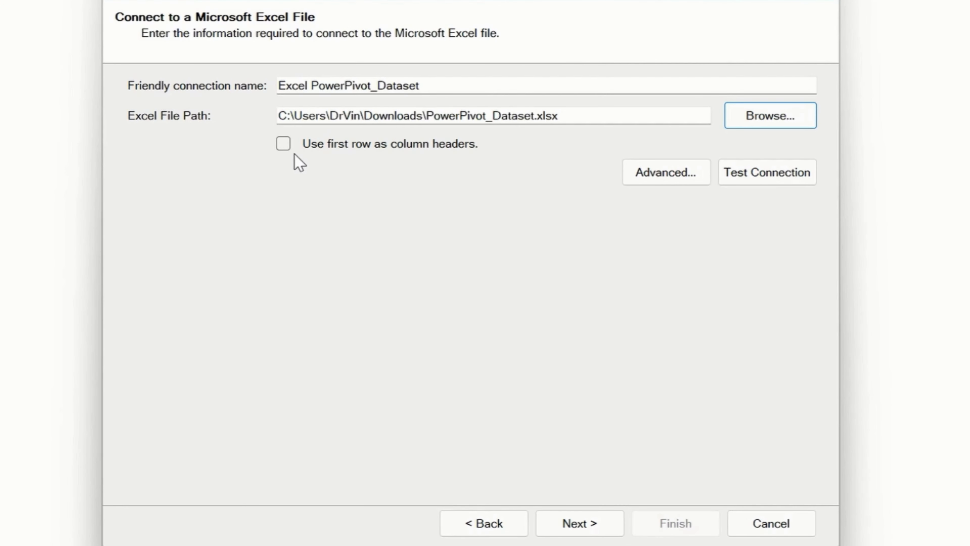
click(287, 149)
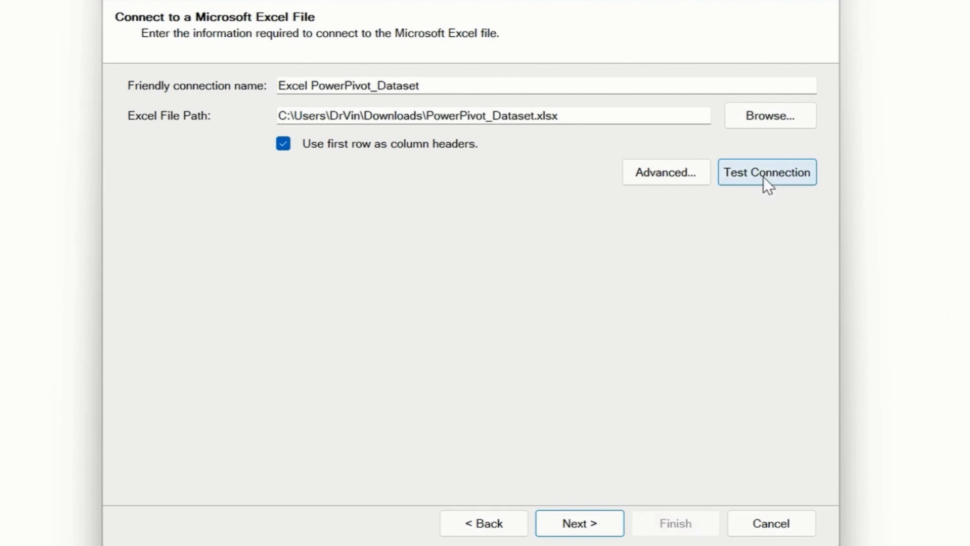
Step: Test the connection to the workbook and import its Sheet1 table into the data model
click(764, 182)
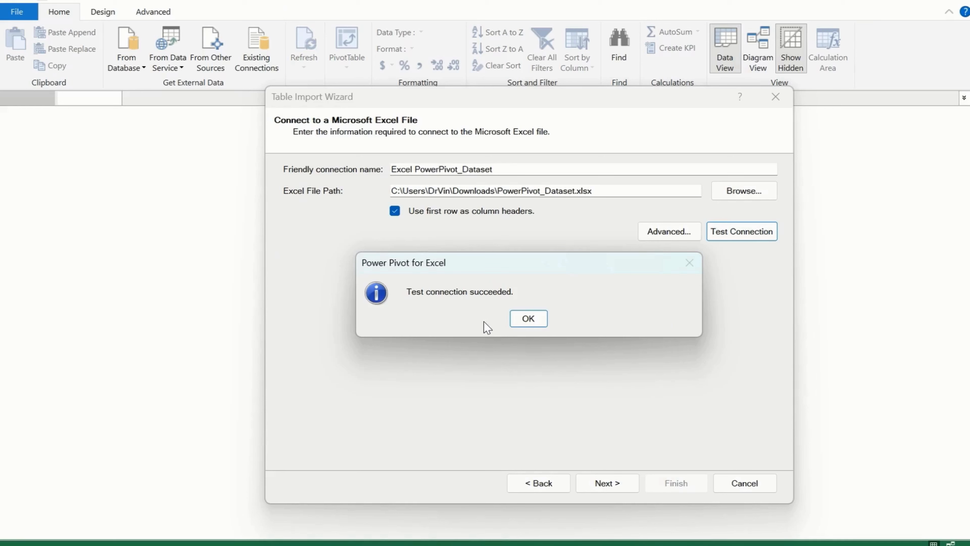
click(527, 319)
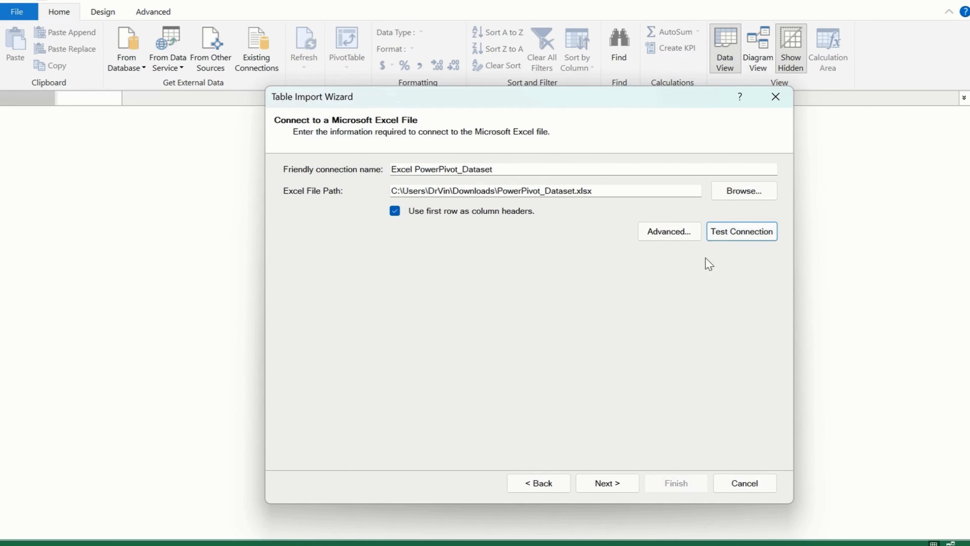
click(607, 483)
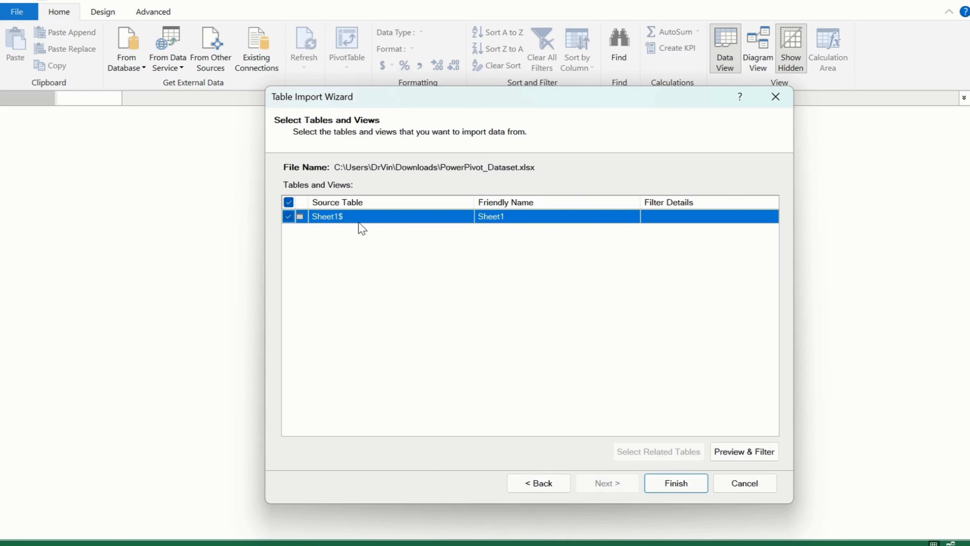
click(683, 484)
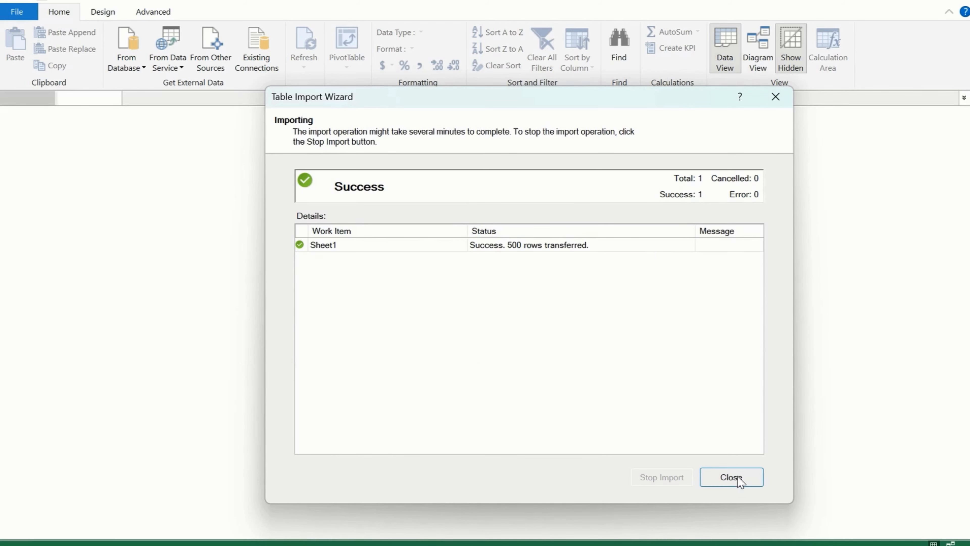
click(731, 476)
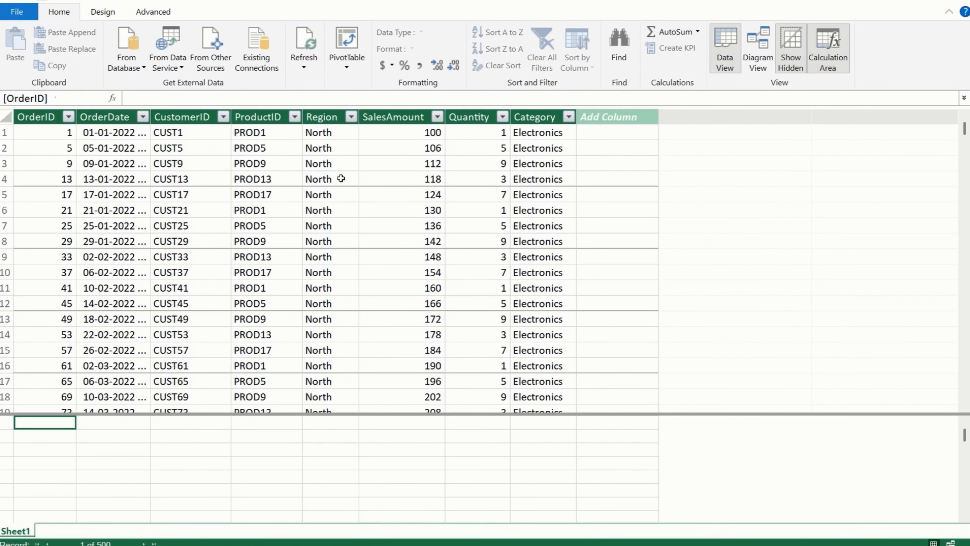
Step: Examine the imported table's columns one by one from OrderID through Quantity, plus the empty column for additions
click(42, 115)
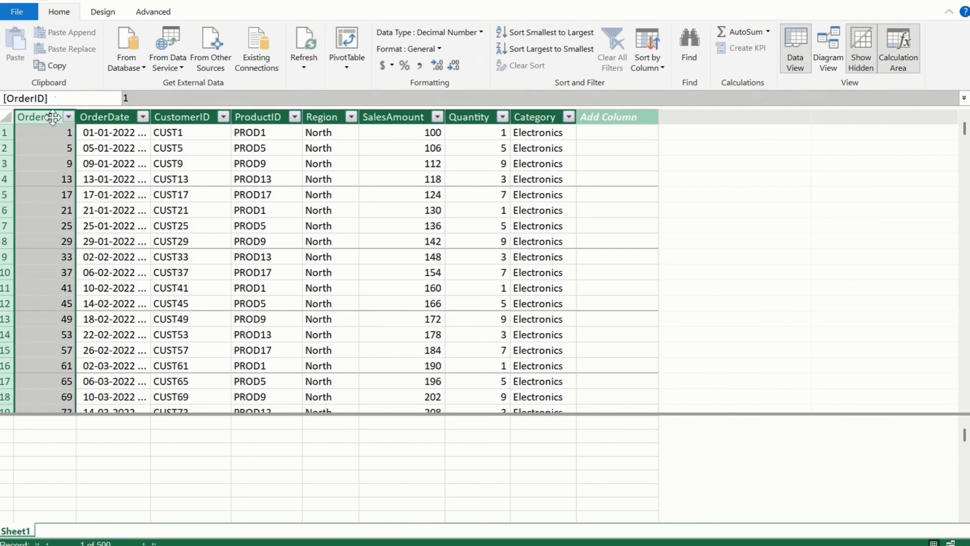
click(92, 115)
click(163, 116)
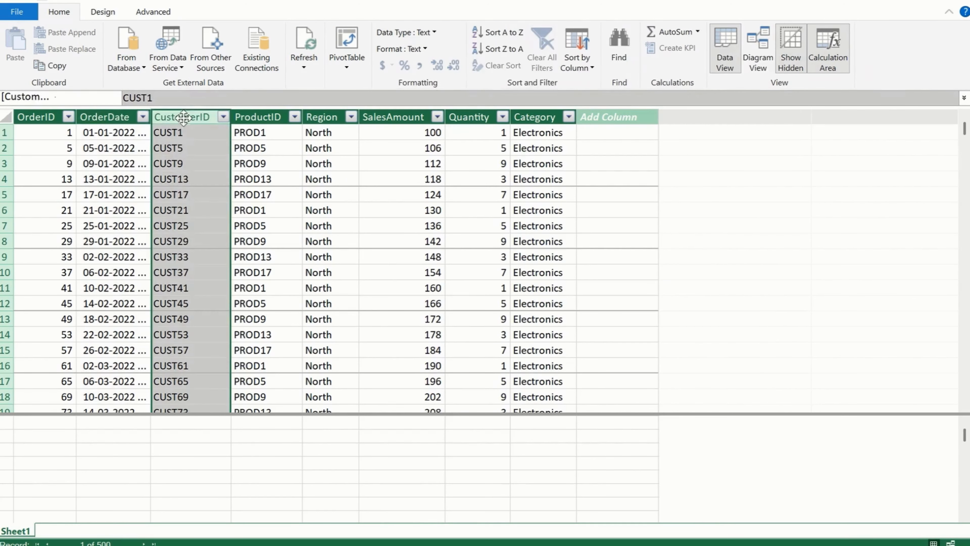
click(252, 116)
click(323, 116)
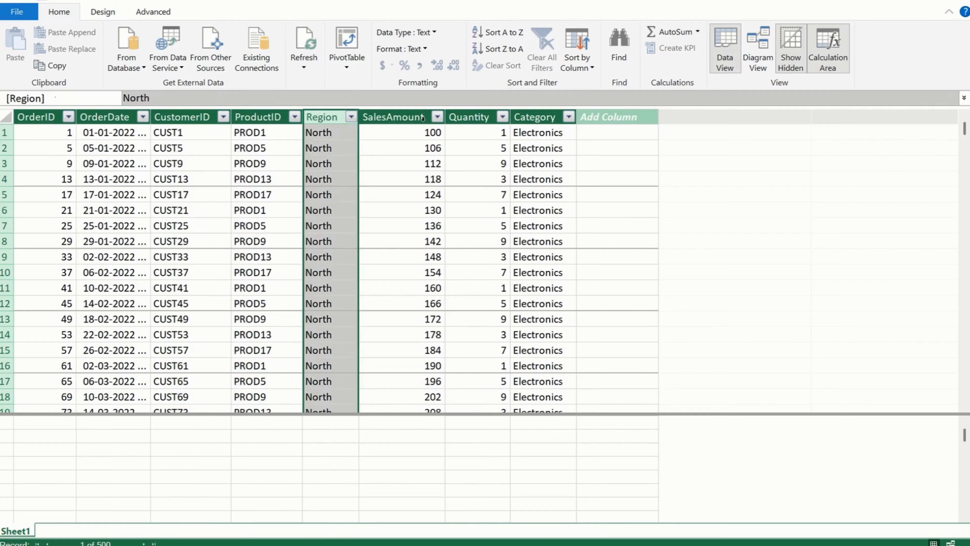
click(422, 116)
click(456, 116)
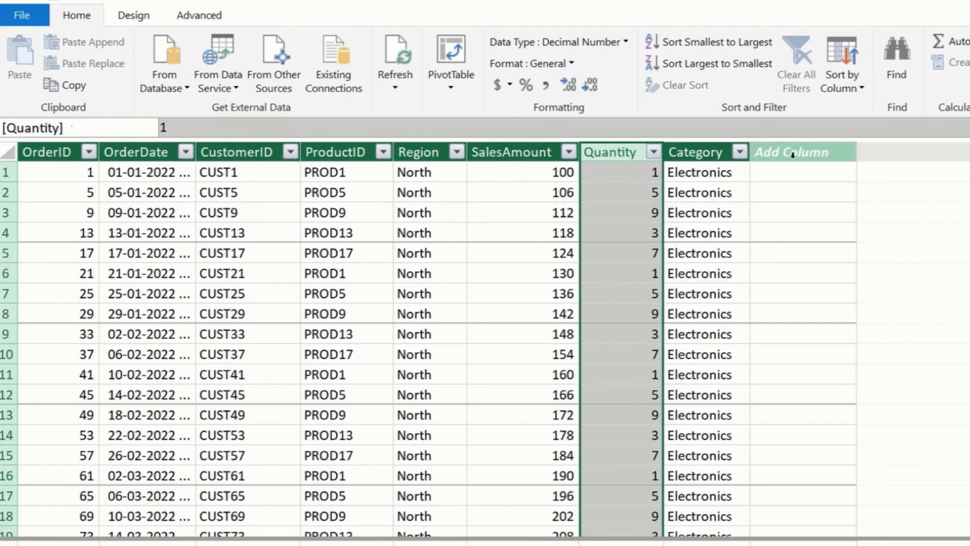
click(794, 193)
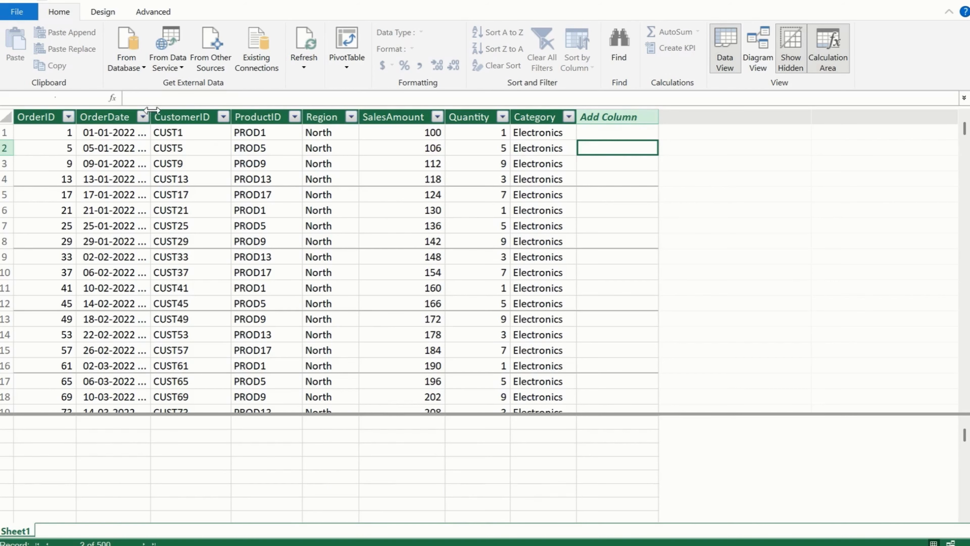
Step: Widen the OrderDate column to show full values and apply the 14 March 2001 date format
drag(172, 110, 229, 112)
click(196, 115)
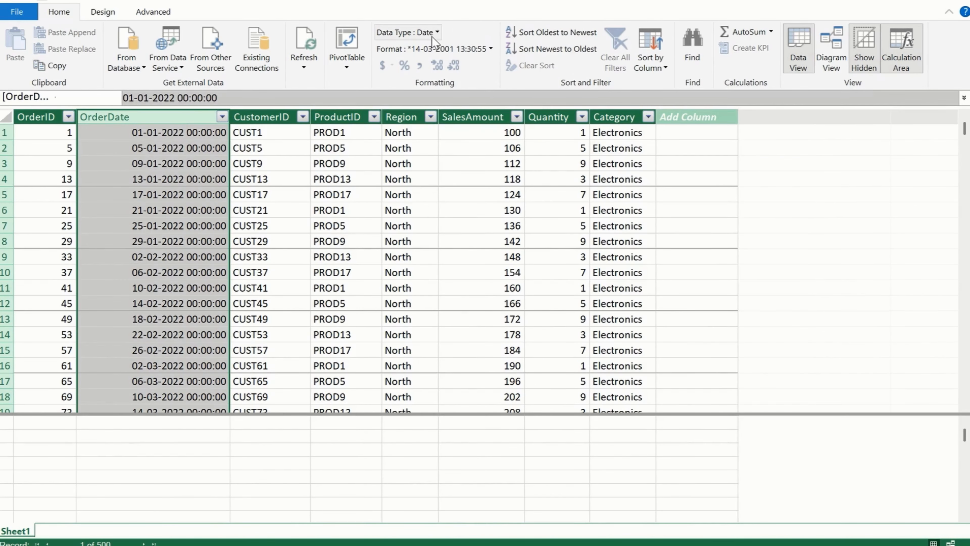
click(464, 49)
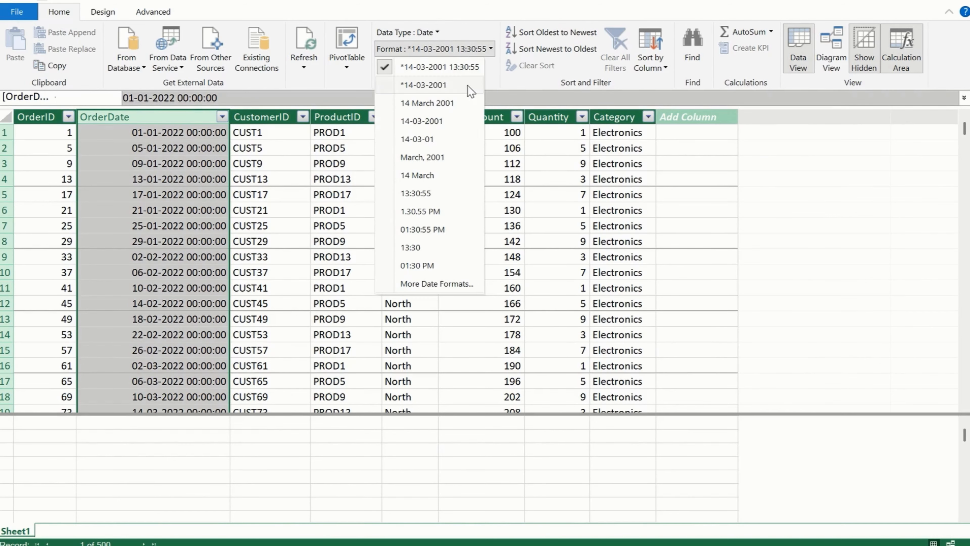
click(454, 103)
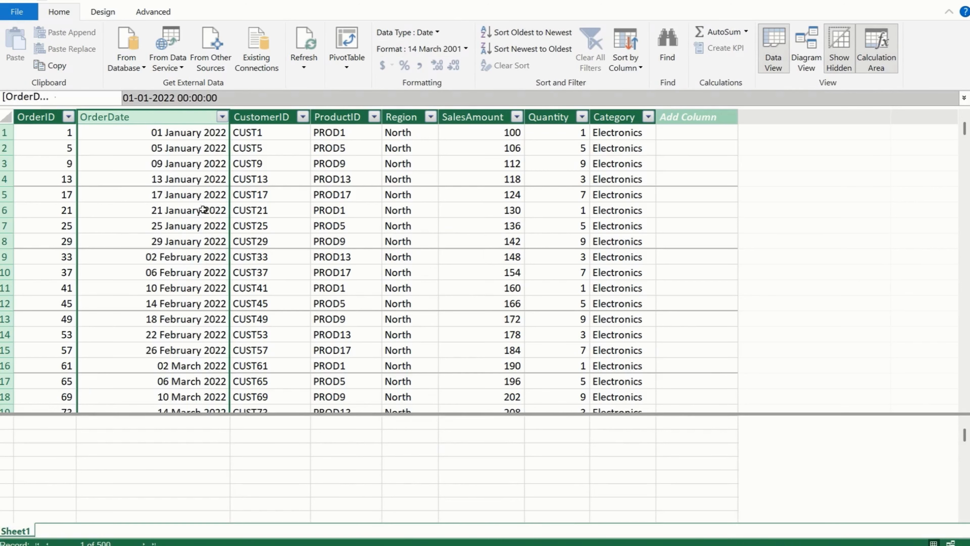
scroll(218, 278, down, 1)
scroll(218, 278, down, 6)
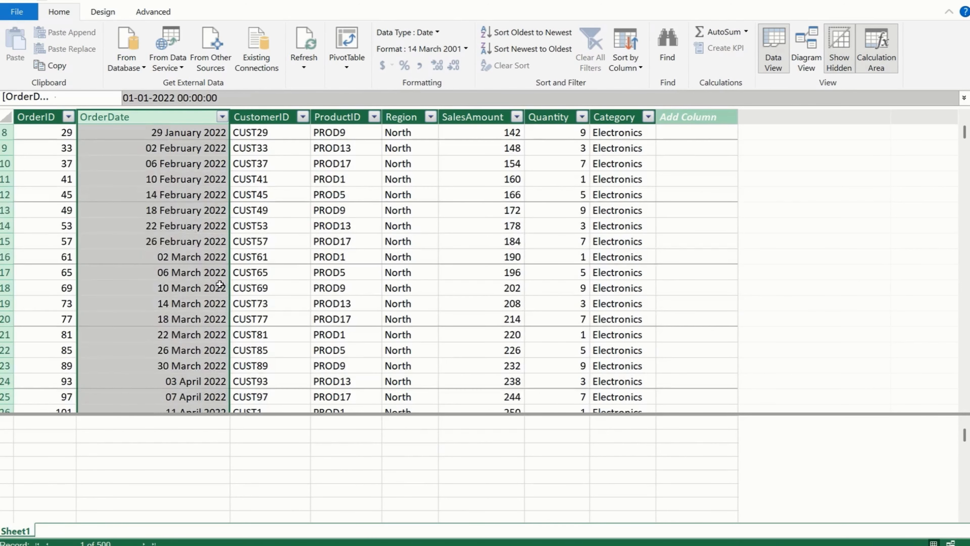
scroll(218, 286, up, 1)
Step: Sort the table by OrderID from smallest to largest
click(68, 116)
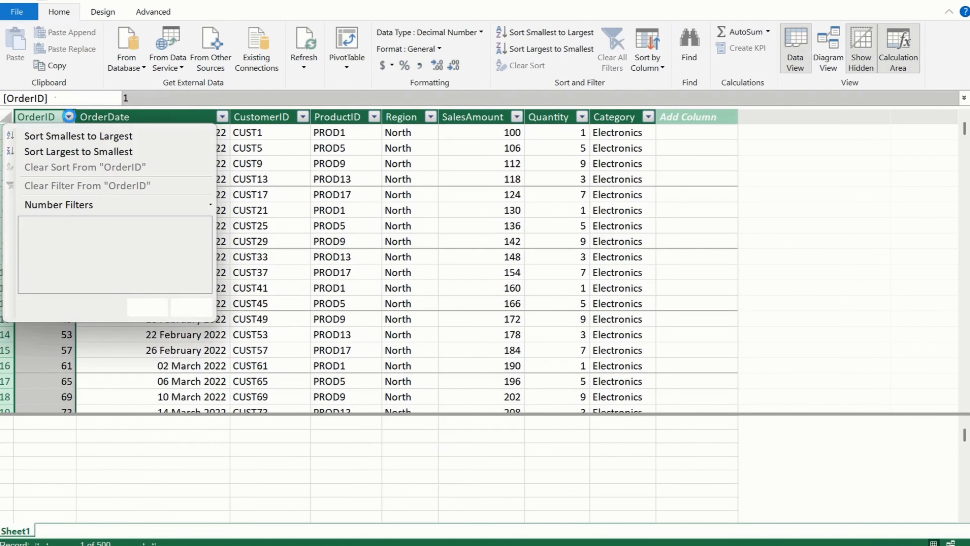
click(75, 134)
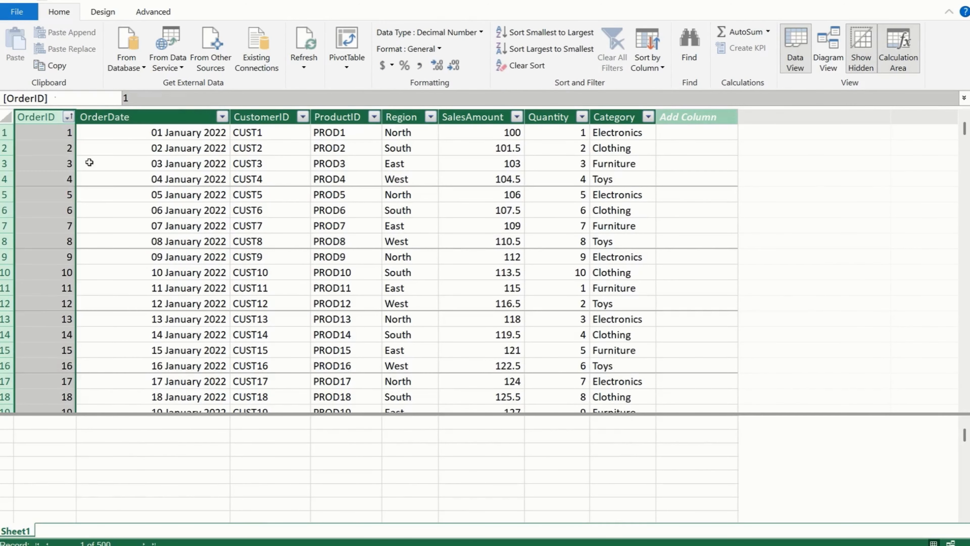
click(87, 148)
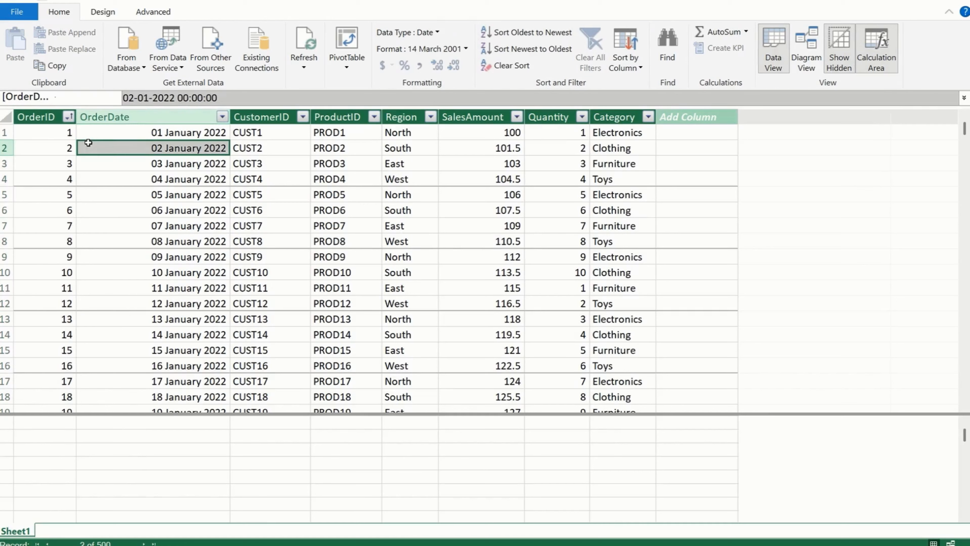
click(212, 209)
click(413, 178)
click(360, 132)
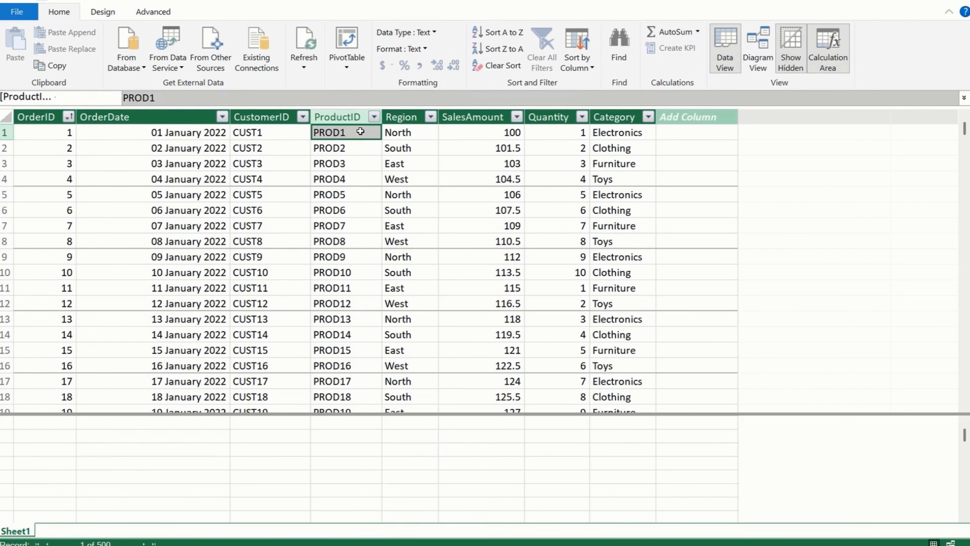
click(354, 114)
click(460, 148)
Step: Keep SalesAmount's data type as Decimal Number and apply the Decimal Number format to the column
click(486, 118)
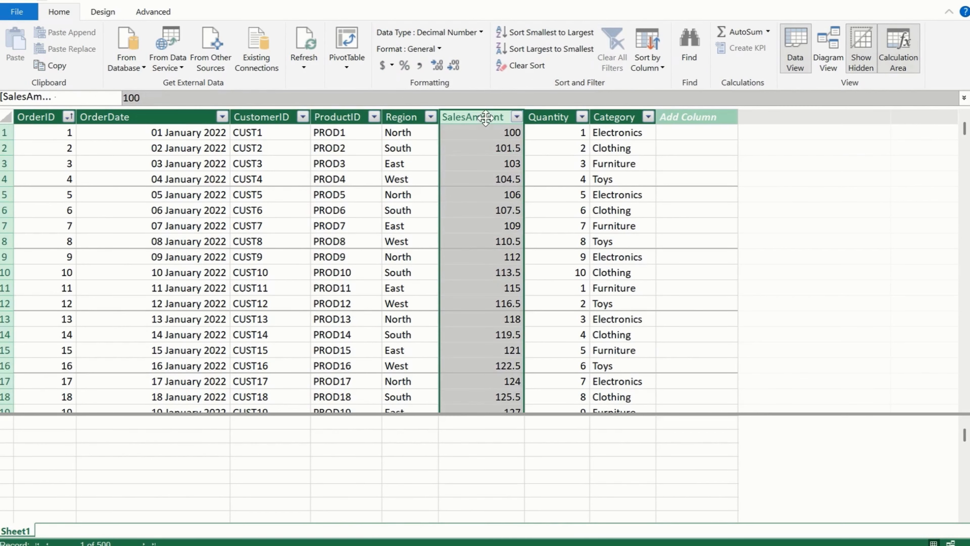
click(466, 36)
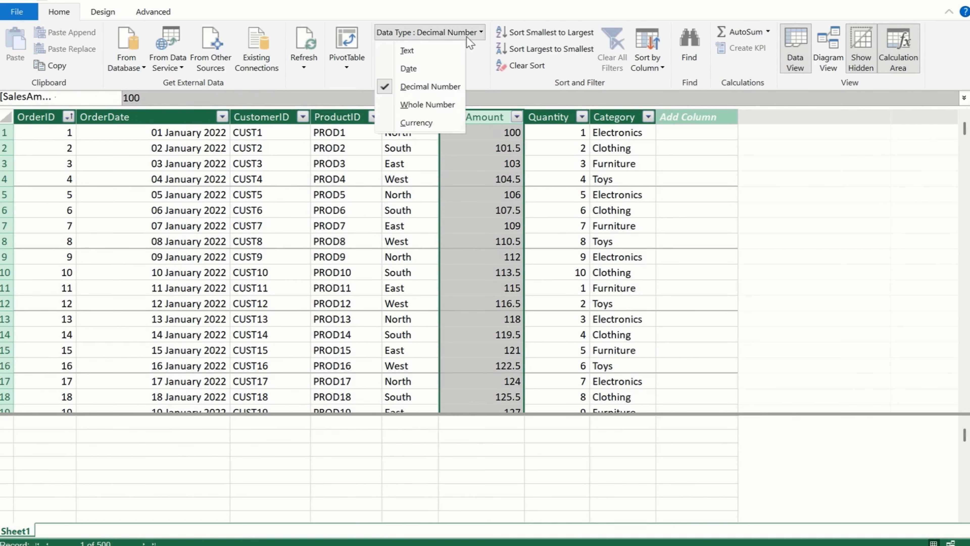
click(424, 86)
click(439, 49)
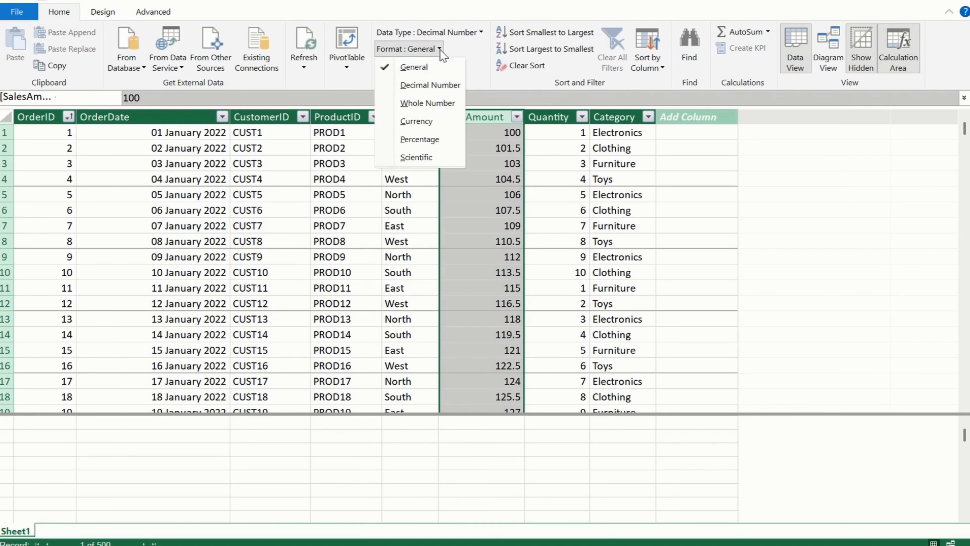
click(442, 84)
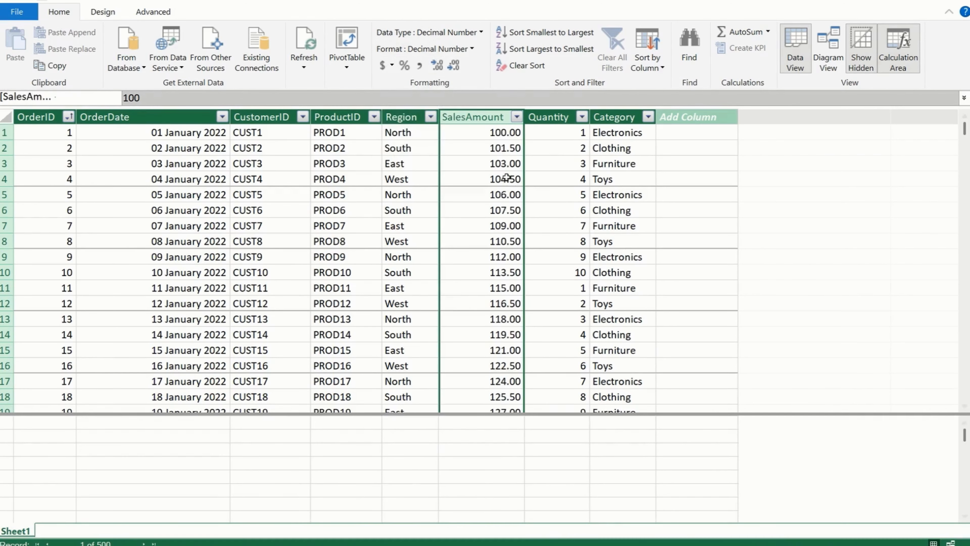
click(500, 147)
scroll(499, 272, down, 1)
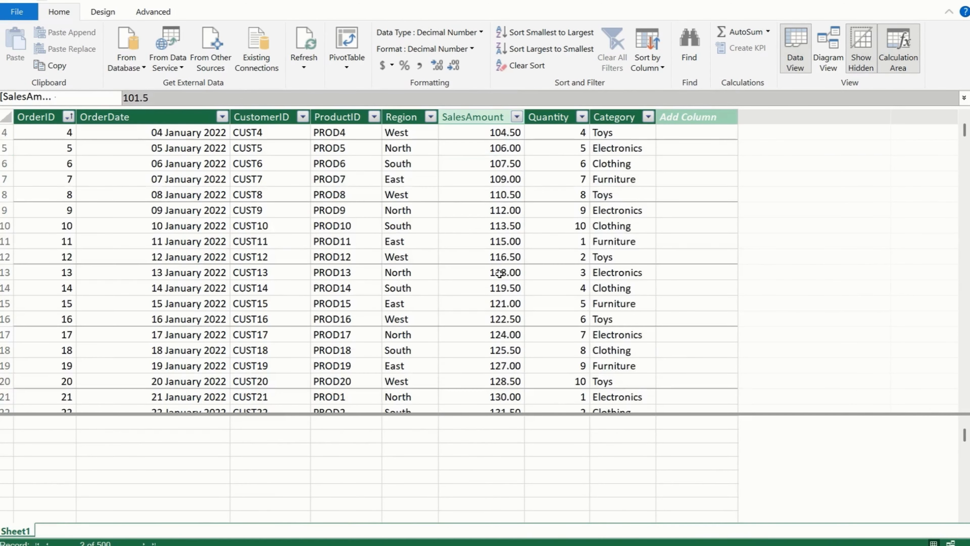
scroll(499, 273, down, 3)
scroll(502, 275, up, 3)
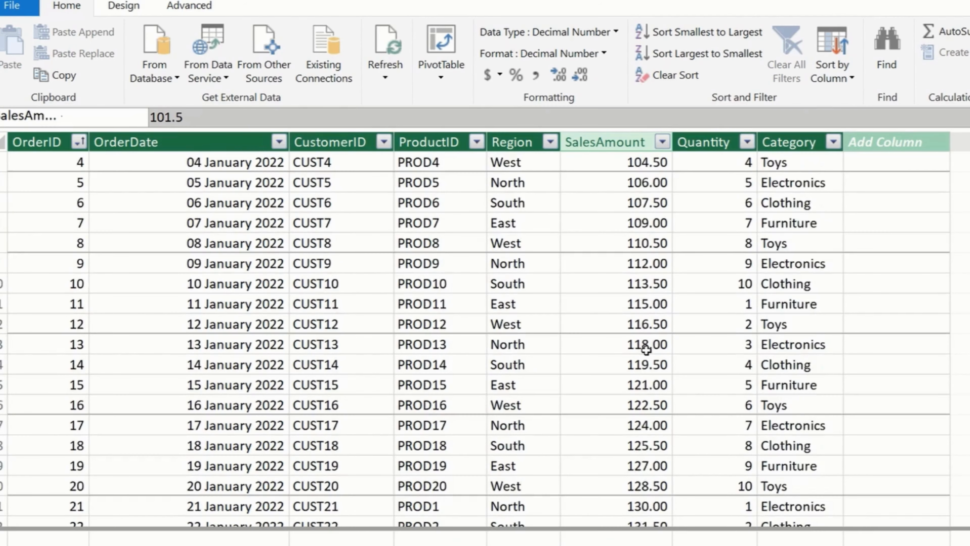
scroll(645, 350, up, 1)
Step: Apply the Whole Number format to the Quantity column
click(706, 142)
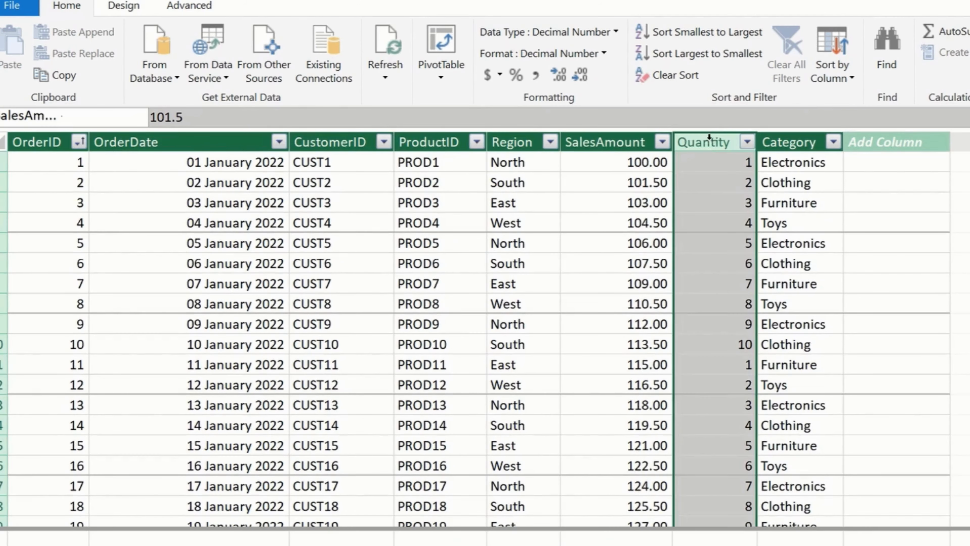
click(557, 54)
click(570, 125)
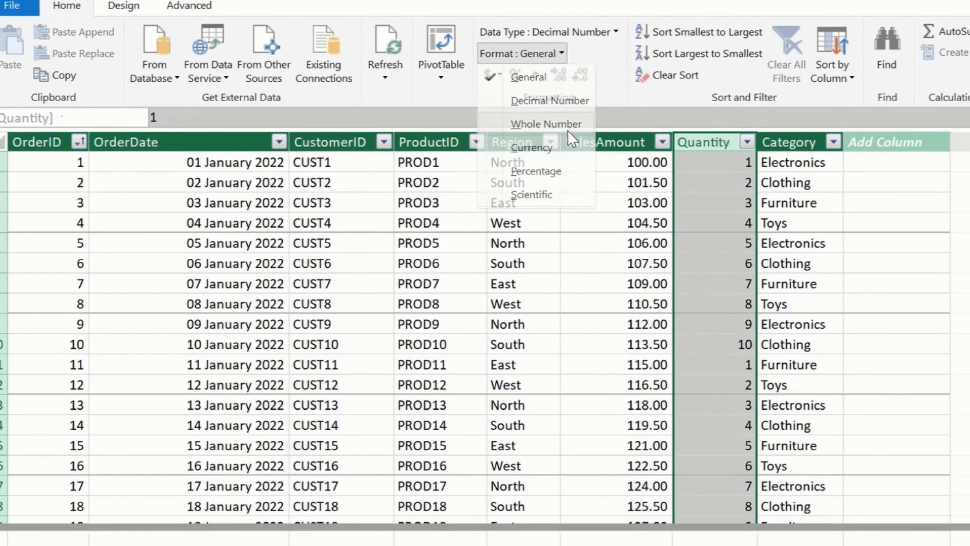
click(735, 168)
click(813, 179)
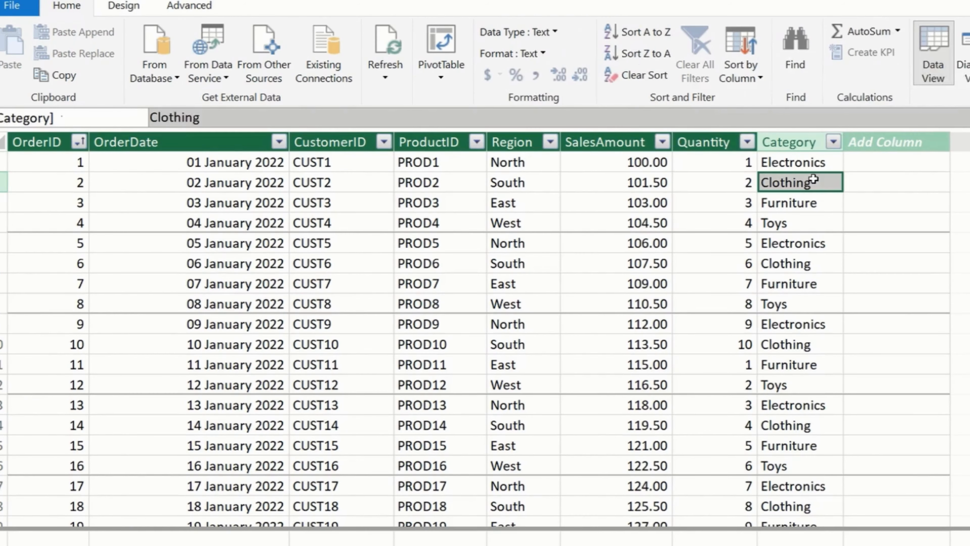
click(882, 175)
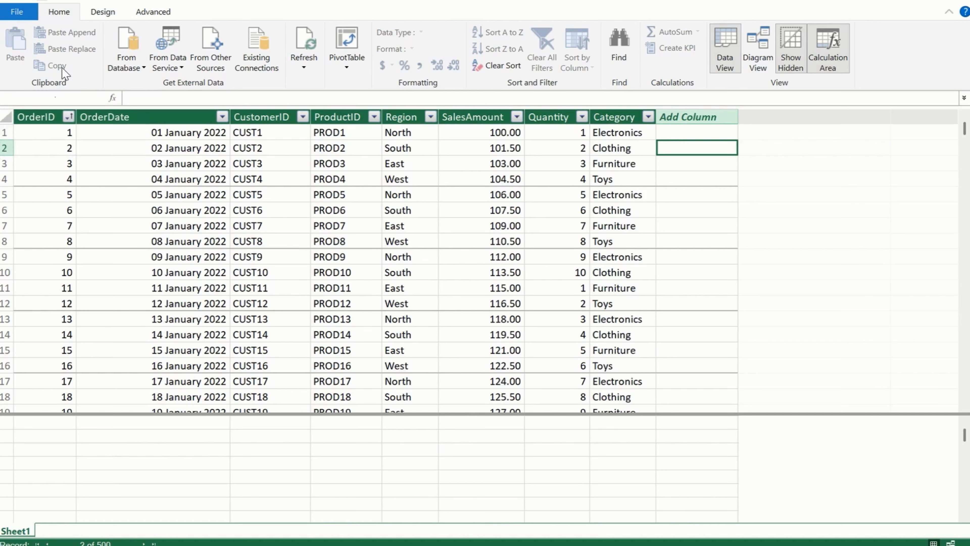
click(46, 118)
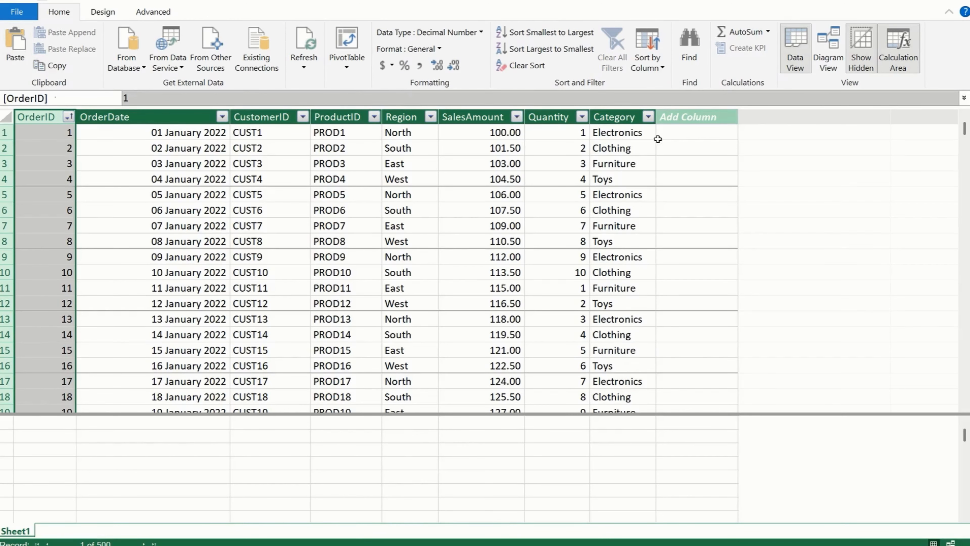
click(678, 115)
click(197, 147)
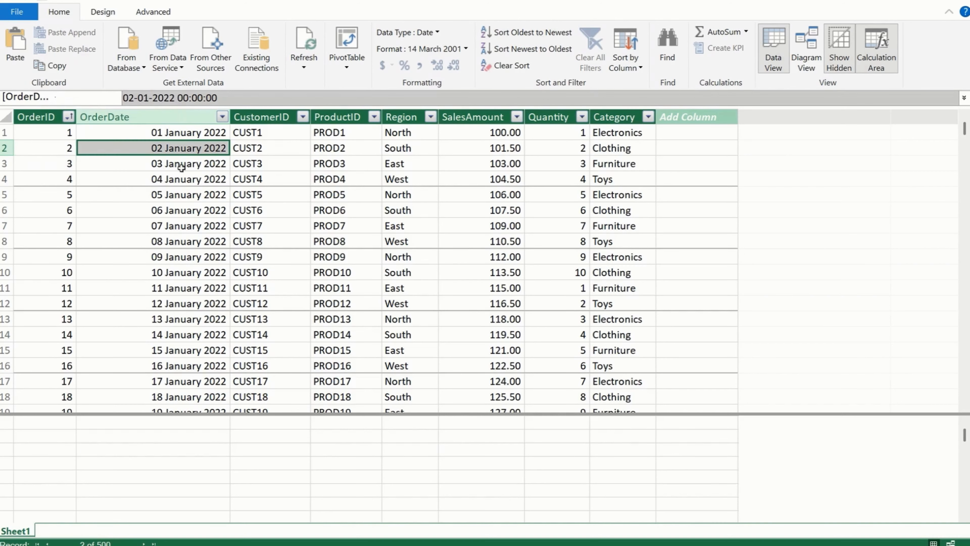
click(132, 72)
click(151, 101)
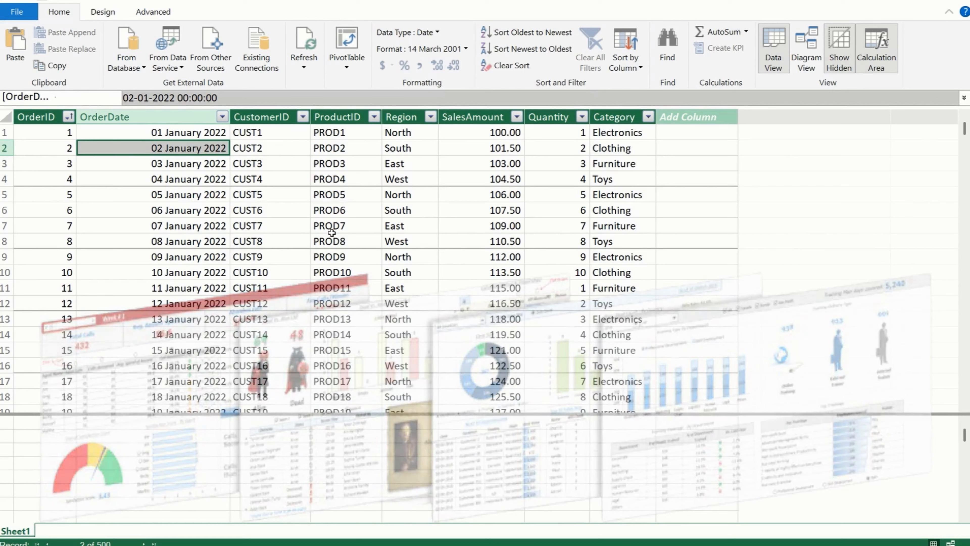
click(294, 67)
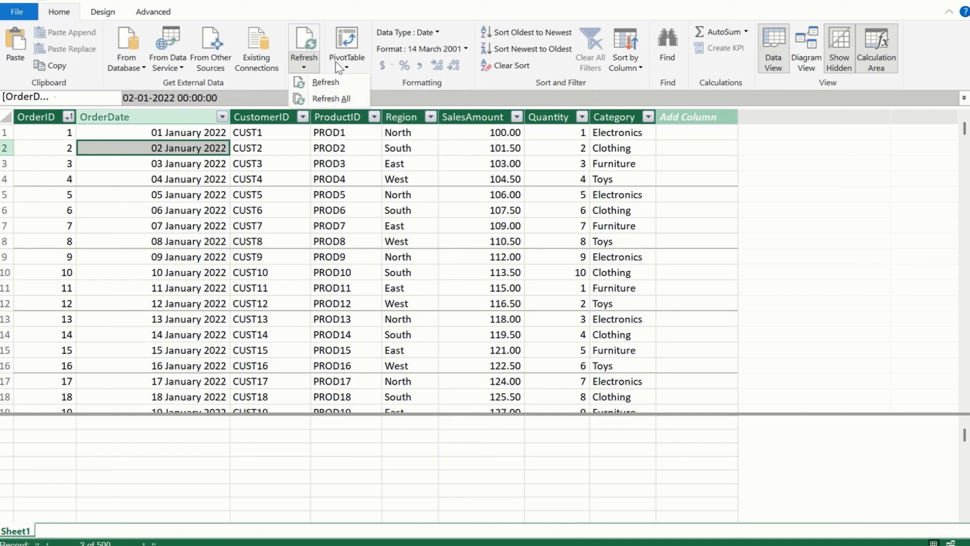
Step: Create a PivotTable from the data model on a new worksheet and collapse the expanded formula bar
click(342, 63)
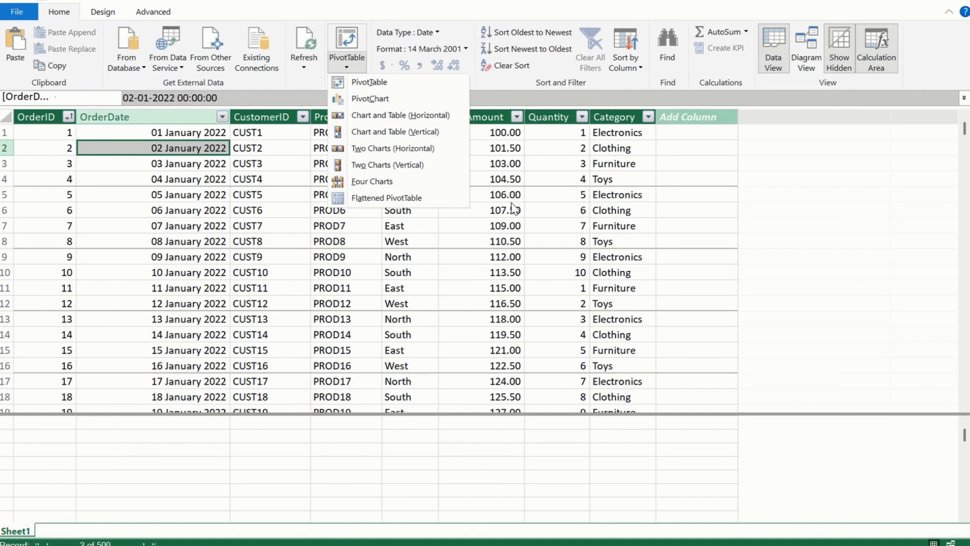
click(382, 81)
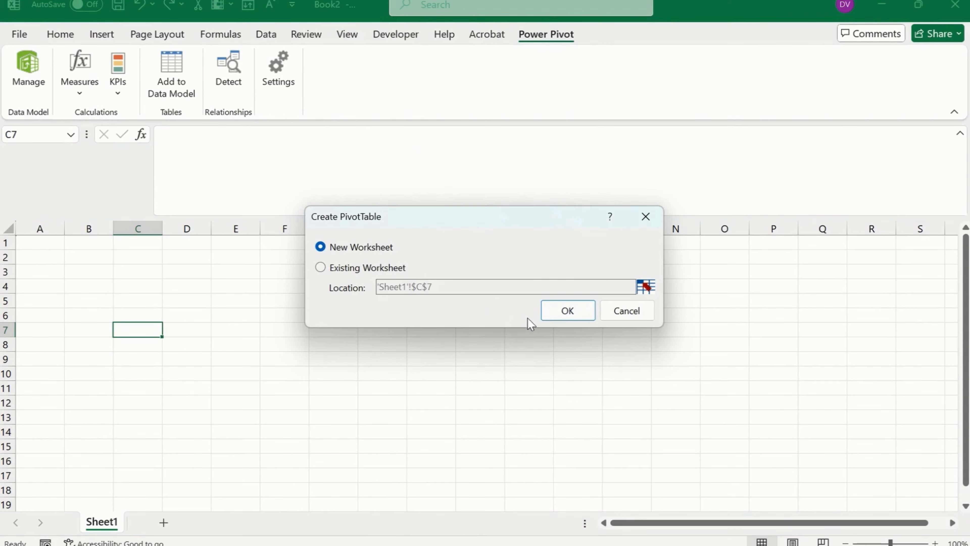
click(567, 310)
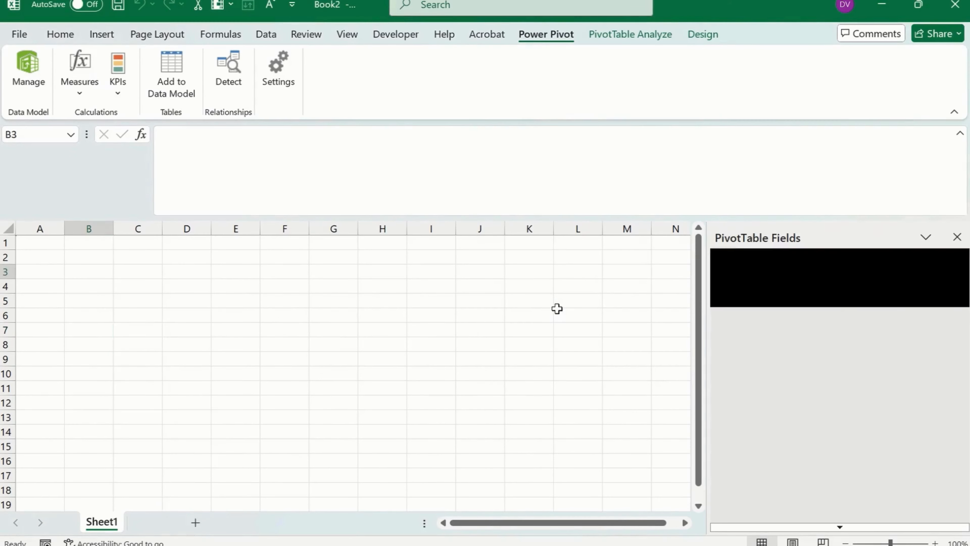
click(162, 521)
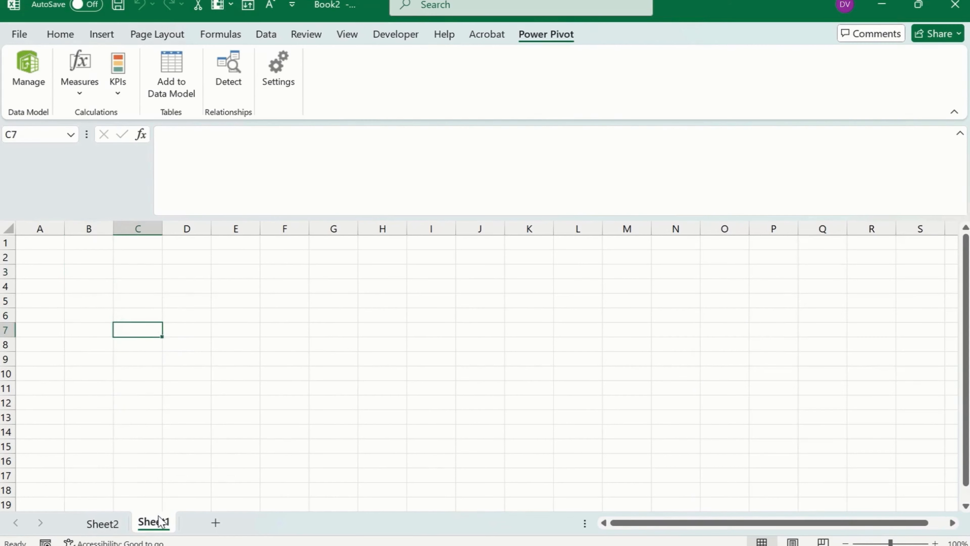
click(102, 522)
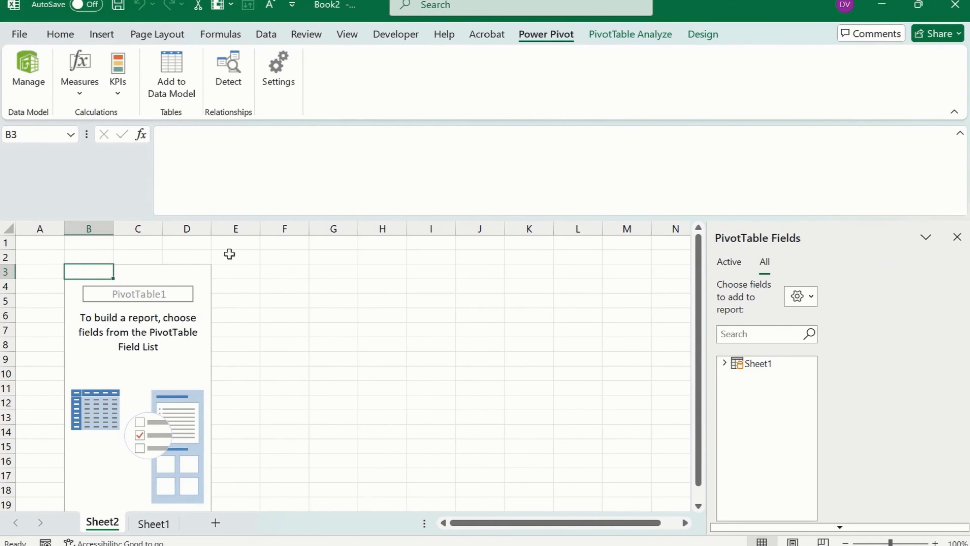
click(959, 132)
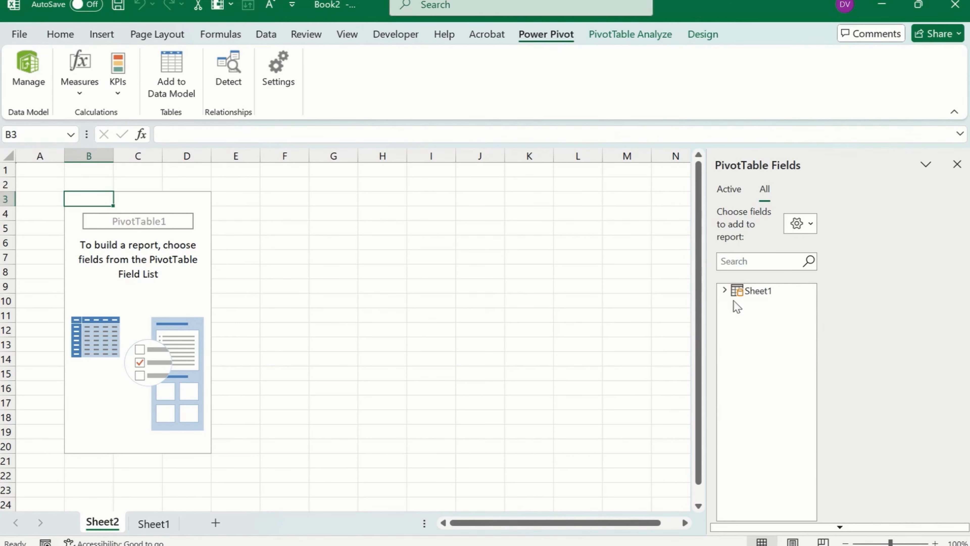
Step: Add OrderID as summed values and Region as rows to the PivotTable from the Sheet1 table
click(725, 290)
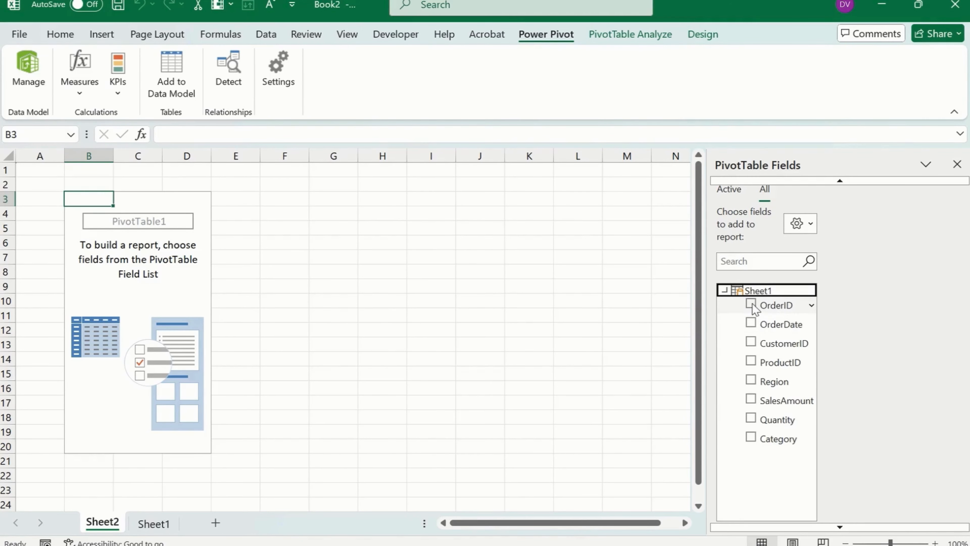
click(751, 304)
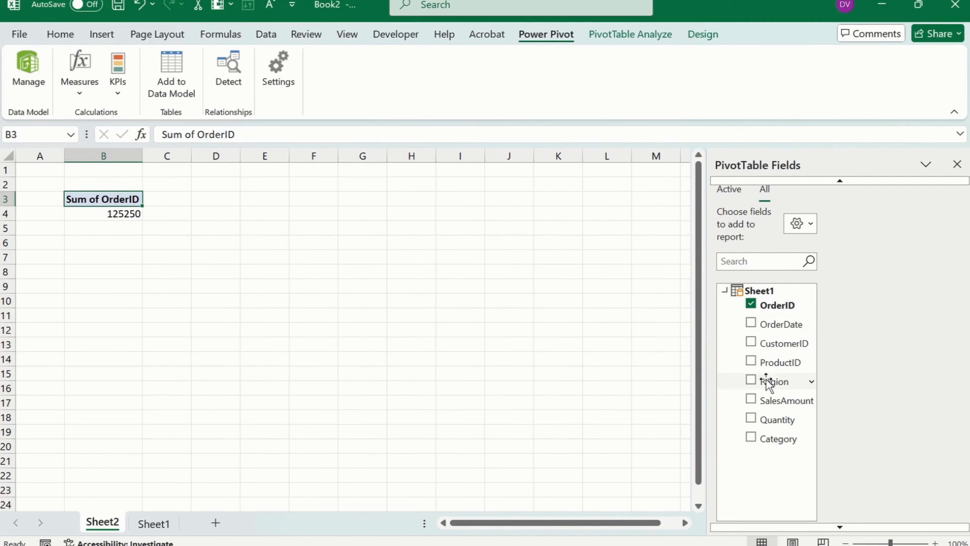
click(751, 381)
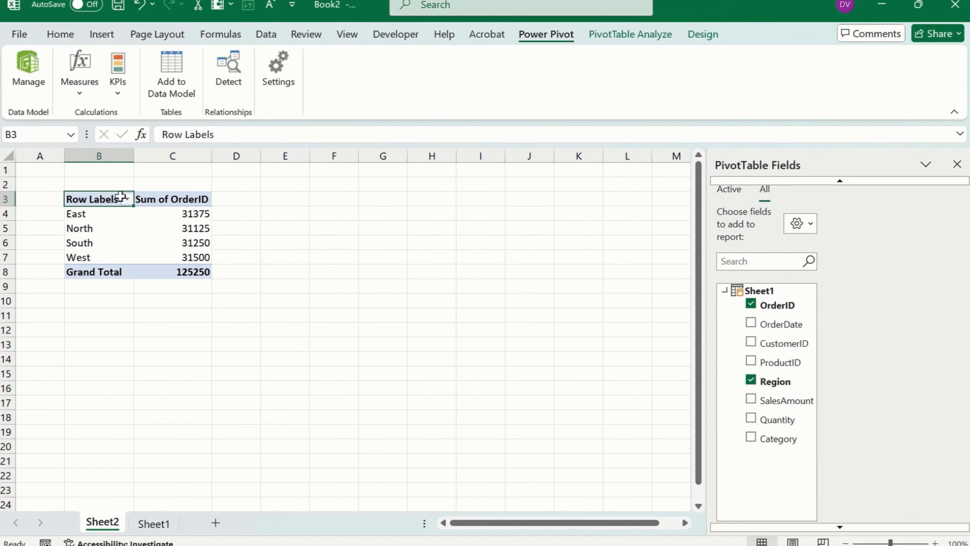
Step: Copy the whole Region PivotTable and paste the duplicate at cell E3
shift+click(184, 272)
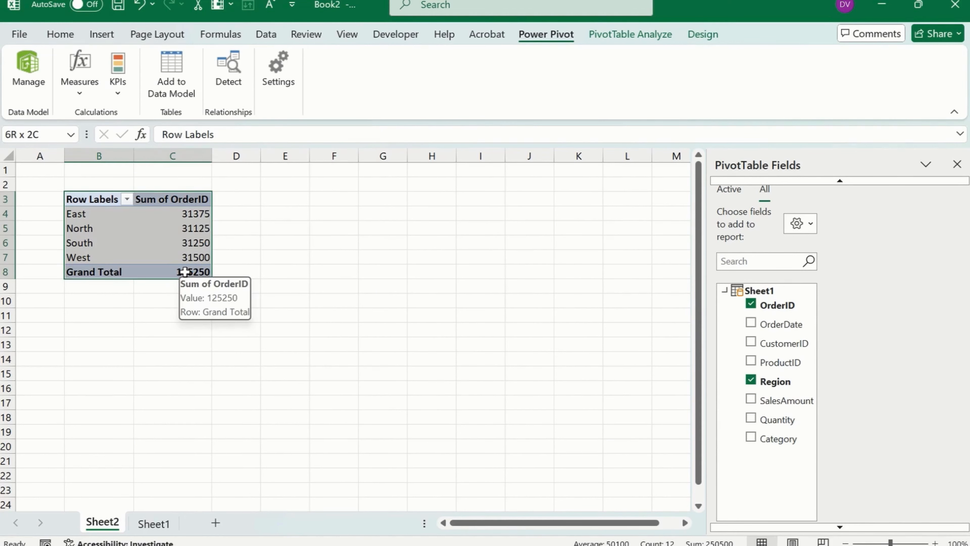
key(ctrl+c)
click(294, 196)
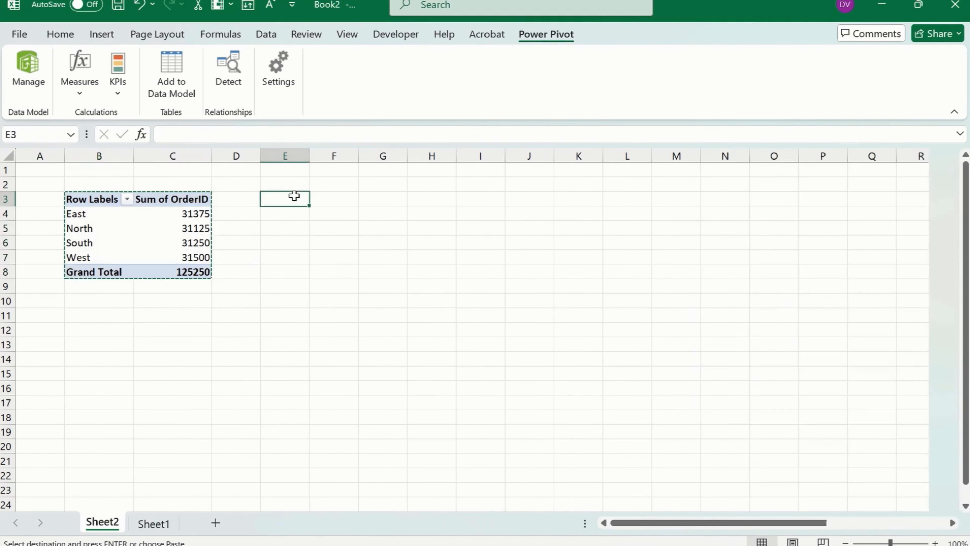
key(ctrl+v)
Step: Change the copied PivotTable to summed Quantity by Category, removing its Region and OrderID fields
click(335, 228)
click(724, 291)
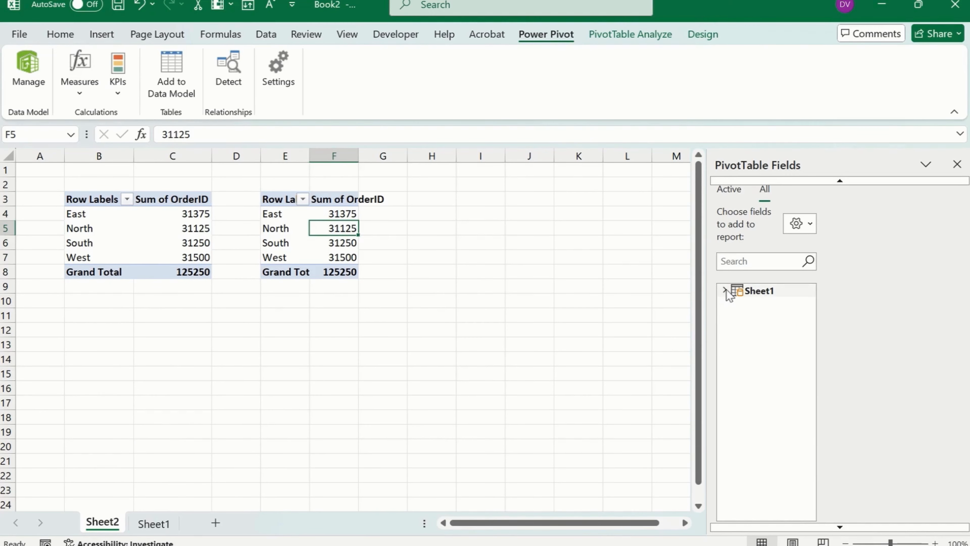
click(751, 380)
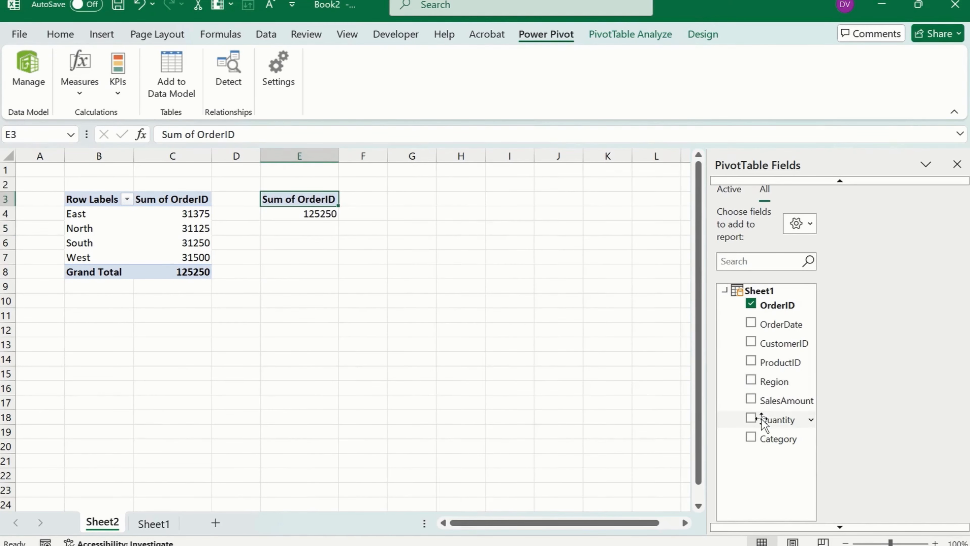
click(750, 418)
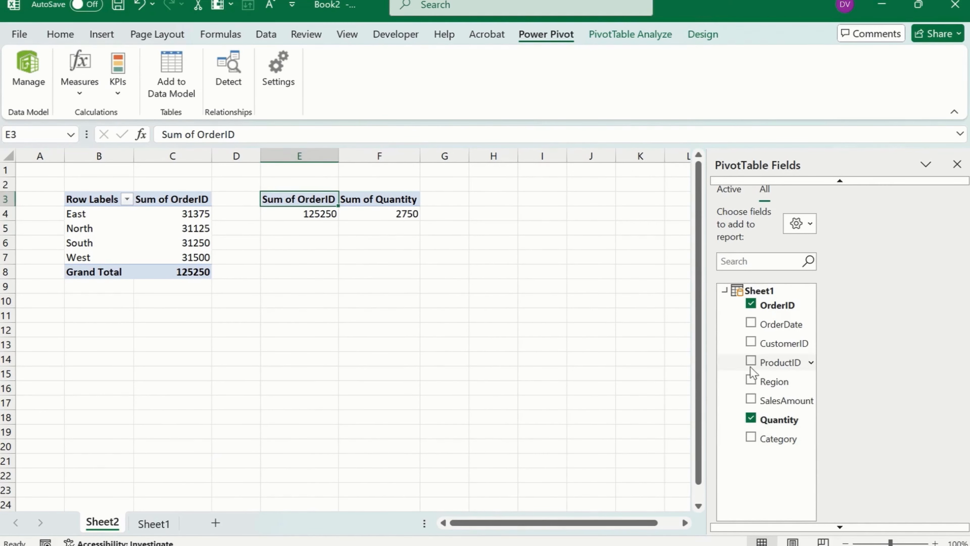
click(751, 304)
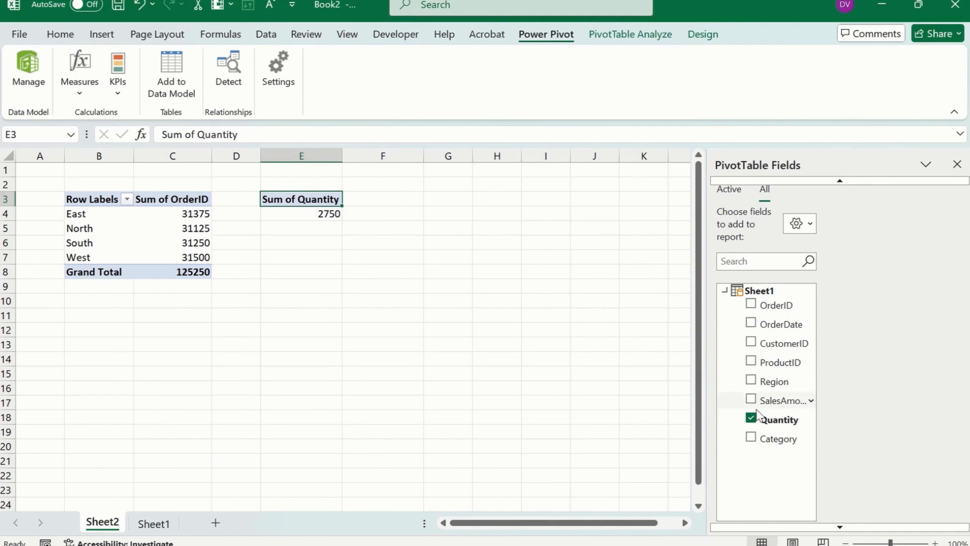
click(750, 437)
click(344, 229)
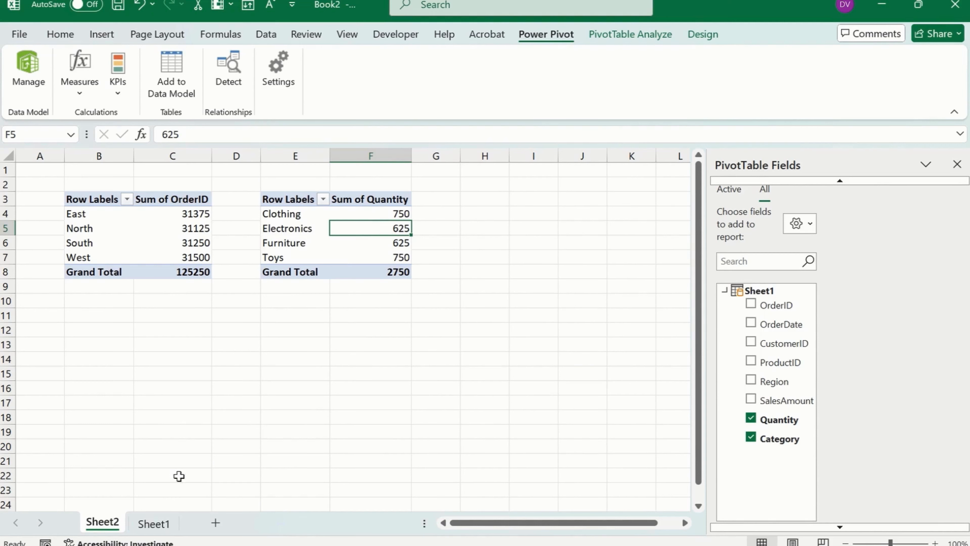
click(154, 523)
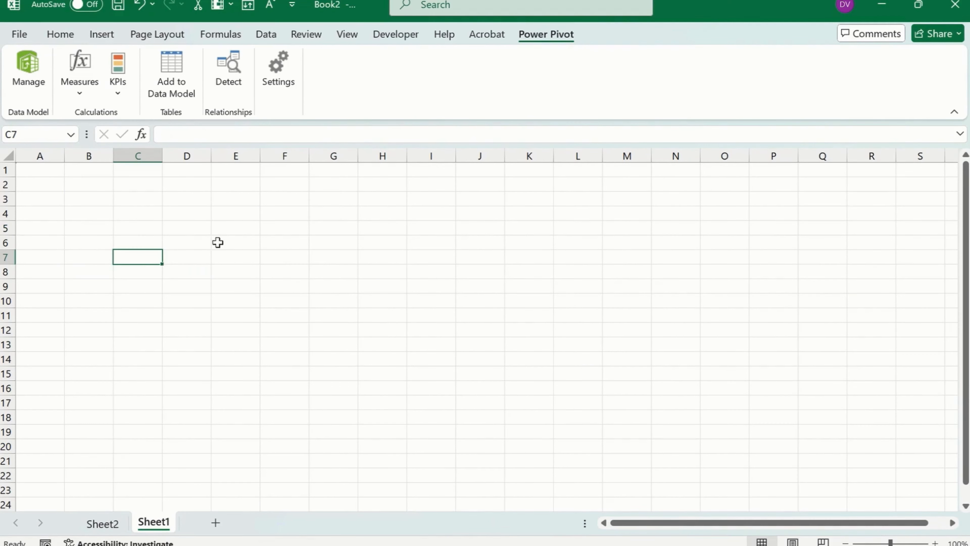
click(111, 524)
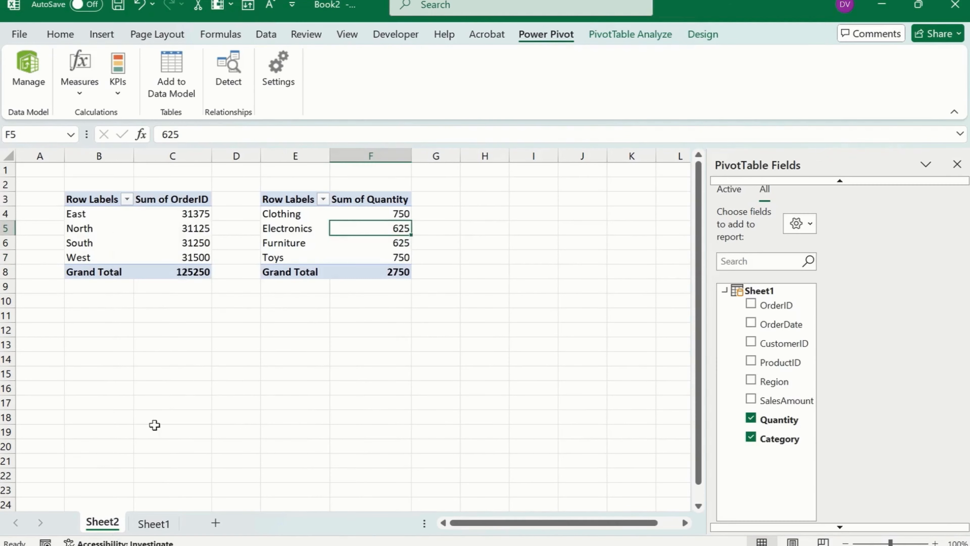
click(164, 217)
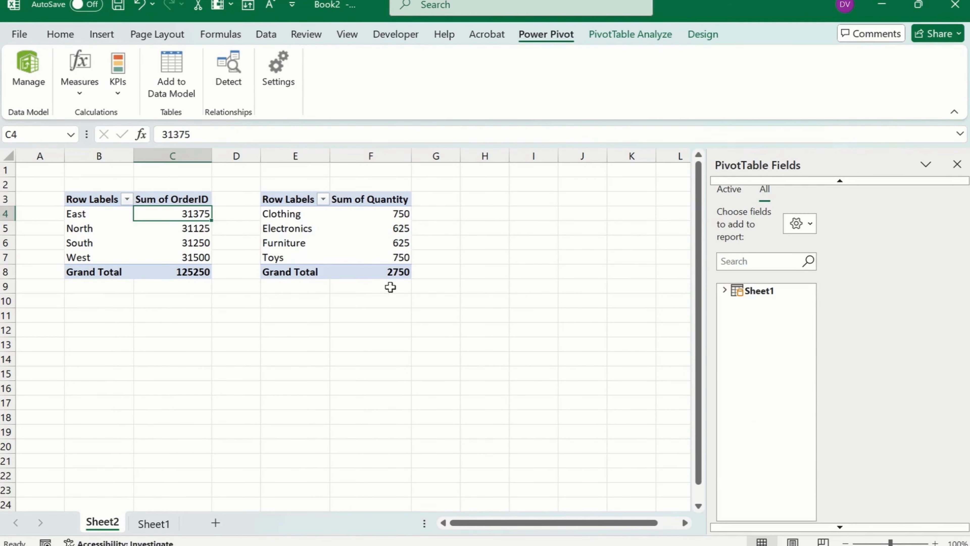
mouse_move(400, 270)
mouse_move(384, 232)
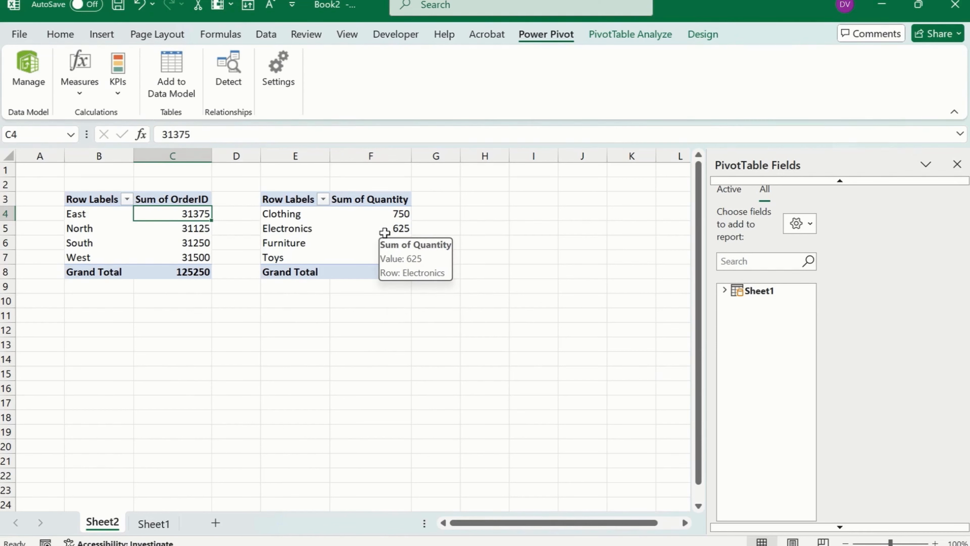
click(325, 241)
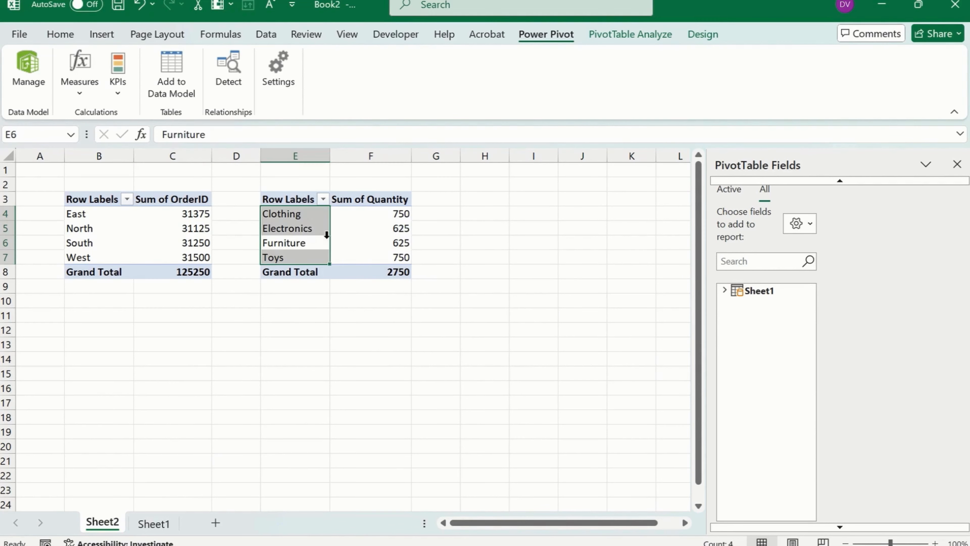
Step: Insert a radar PivotChart based on the OrderID-by-Region PivotTable
click(368, 241)
click(724, 290)
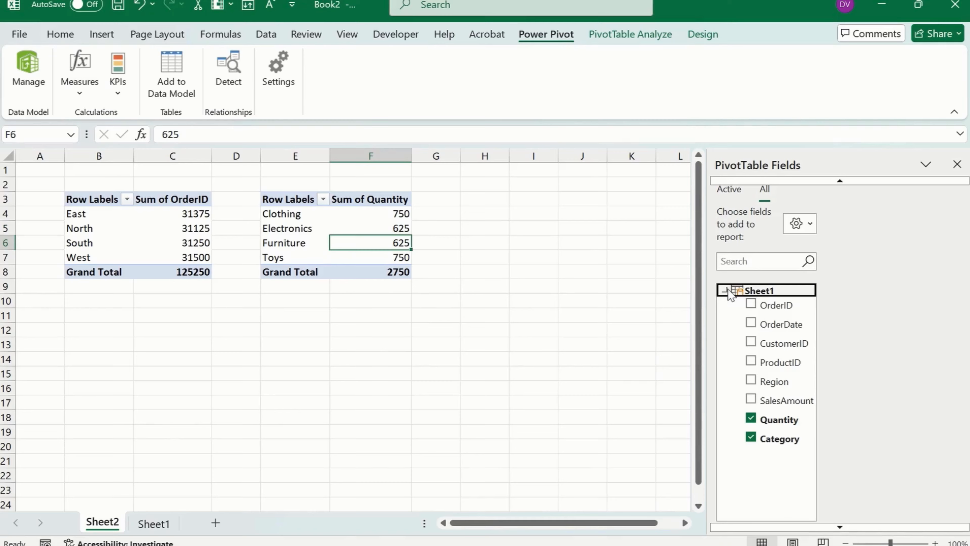
click(153, 212)
click(60, 34)
click(101, 34)
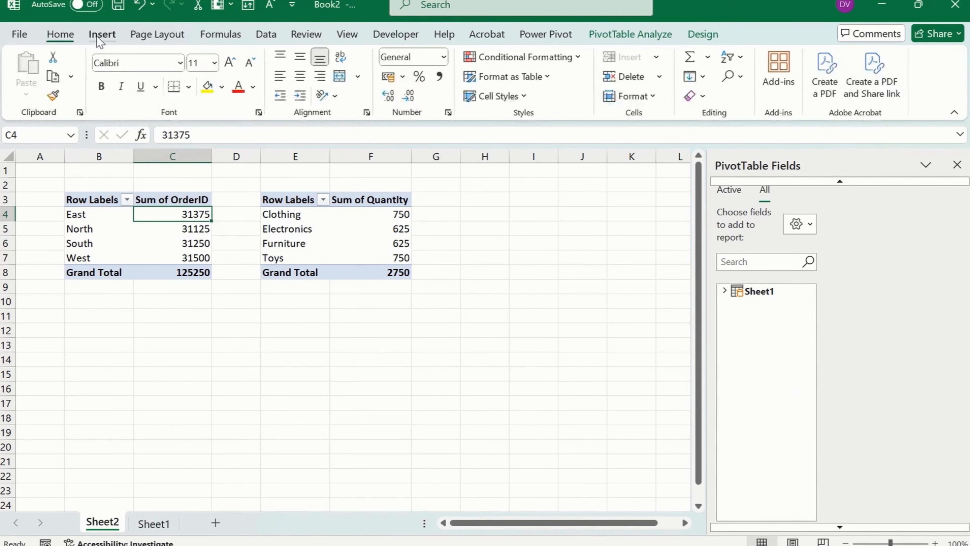
click(256, 81)
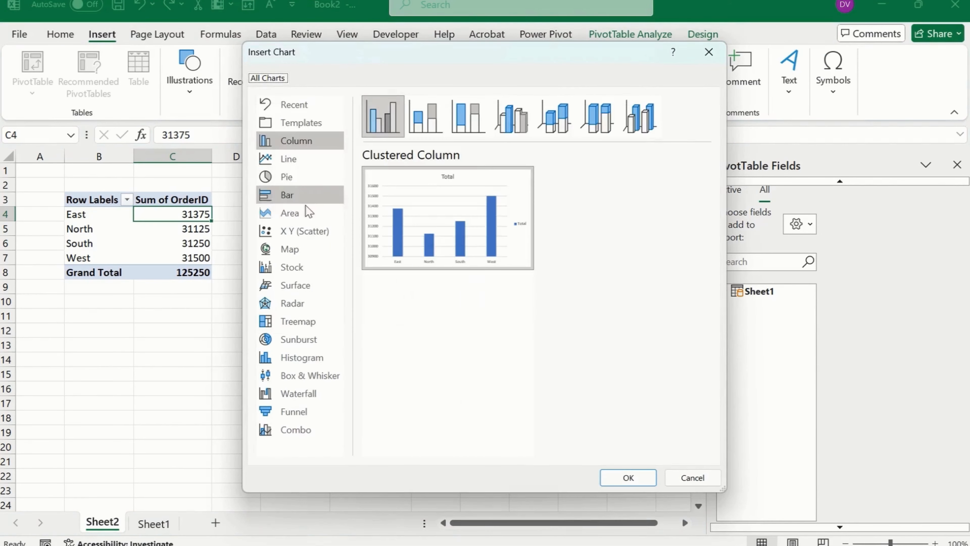
click(302, 195)
Step: Insert a doughnut PivotChart from the Category PivotTable, place it beside the radar chart, and close the field pane
mouse_move(430, 204)
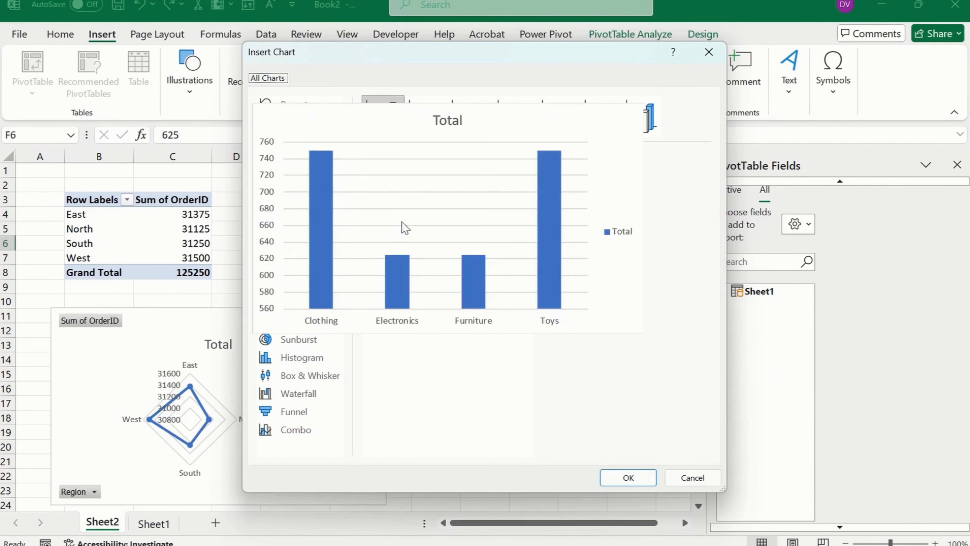
click(339, 183)
click(554, 116)
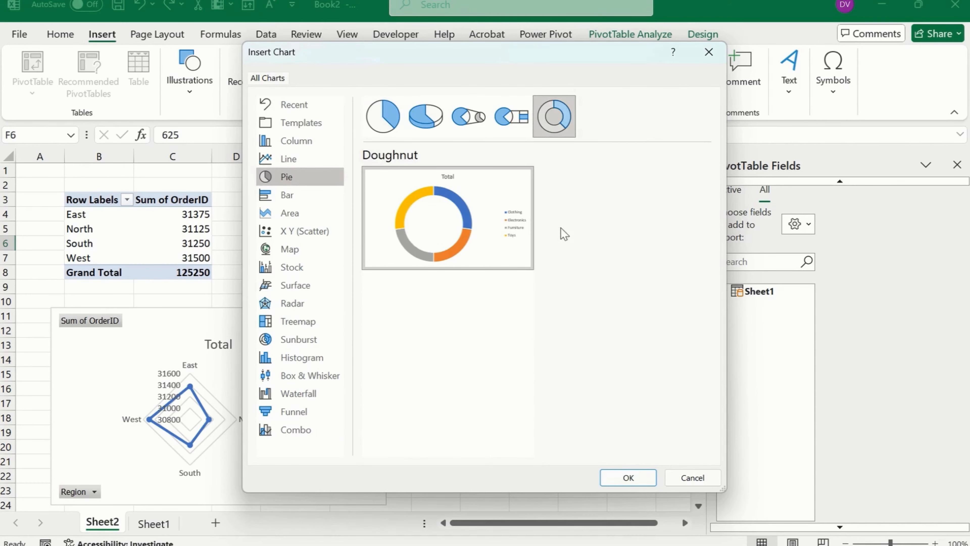
click(628, 477)
drag(375, 262, 622, 300)
click(956, 165)
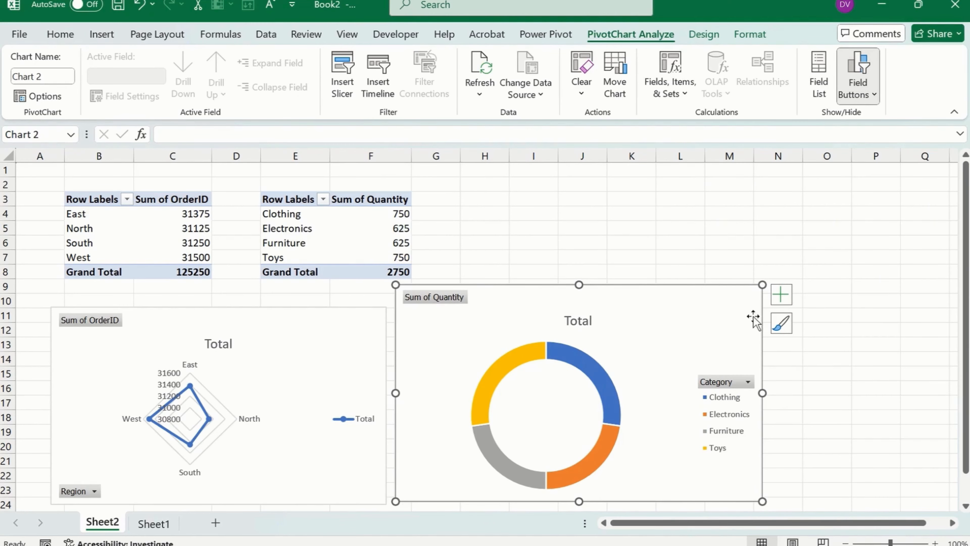
Step: Add data labels to the doughnut chart in the Data Callout style
click(780, 278)
click(740, 323)
click(774, 294)
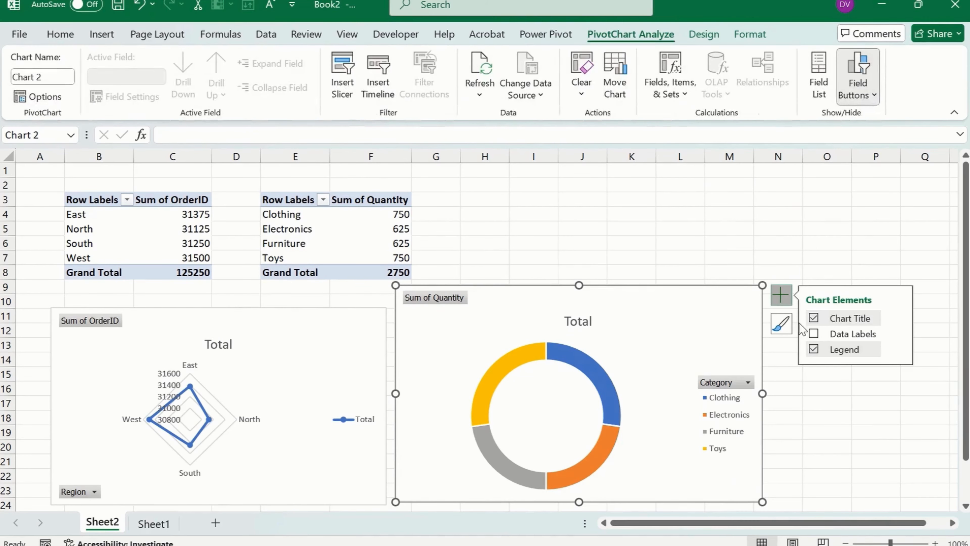
click(813, 333)
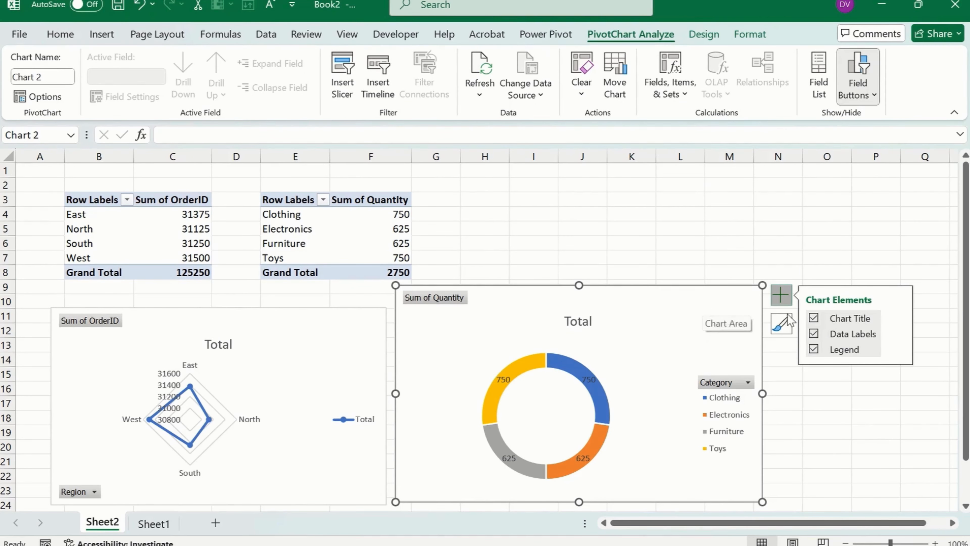
click(896, 334)
click(783, 361)
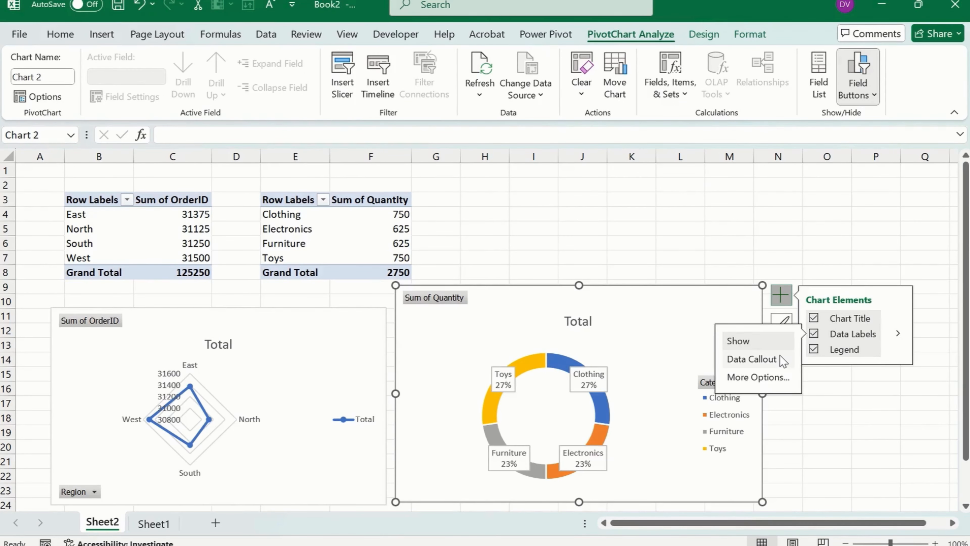
Step: Hide all field buttons on the doughnut chart and on the radar chart
right_click(428, 302)
click(498, 469)
click(352, 365)
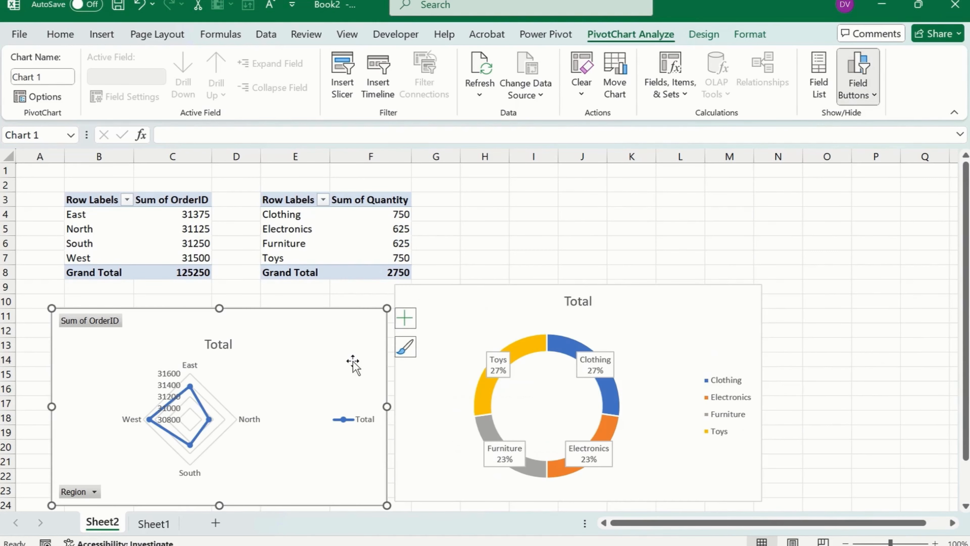
right_click(85, 322)
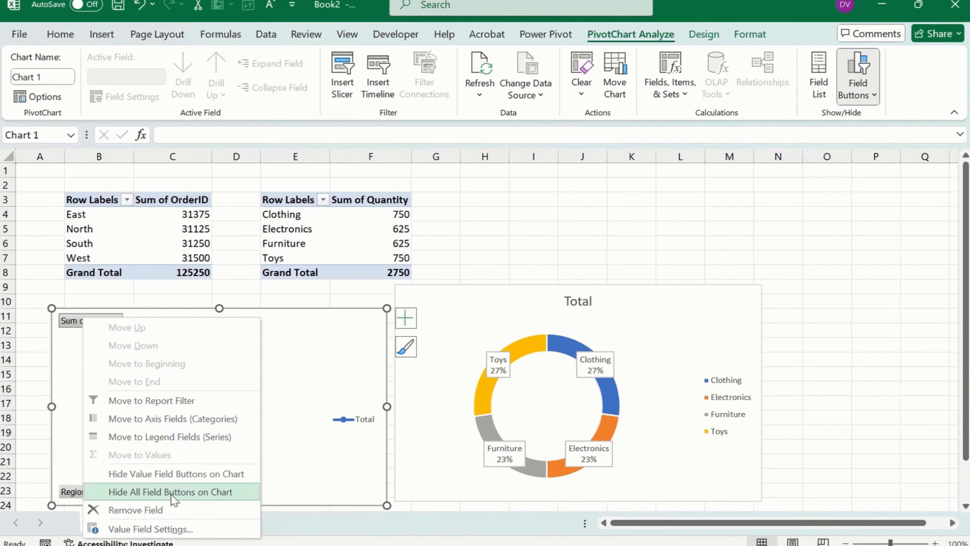
click(162, 489)
click(533, 199)
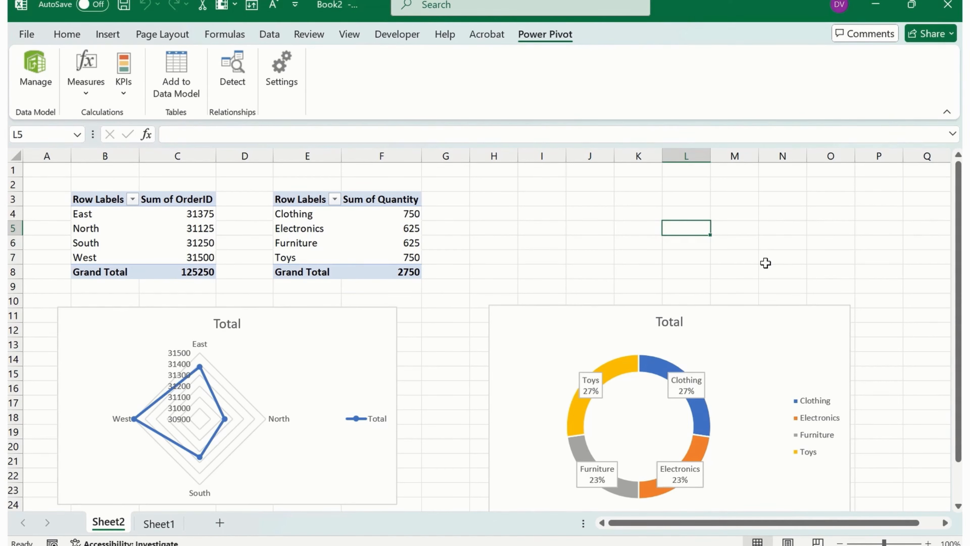
Step: Start a new Power Pivot measure assigned to the Sheet1 table
click(49, 80)
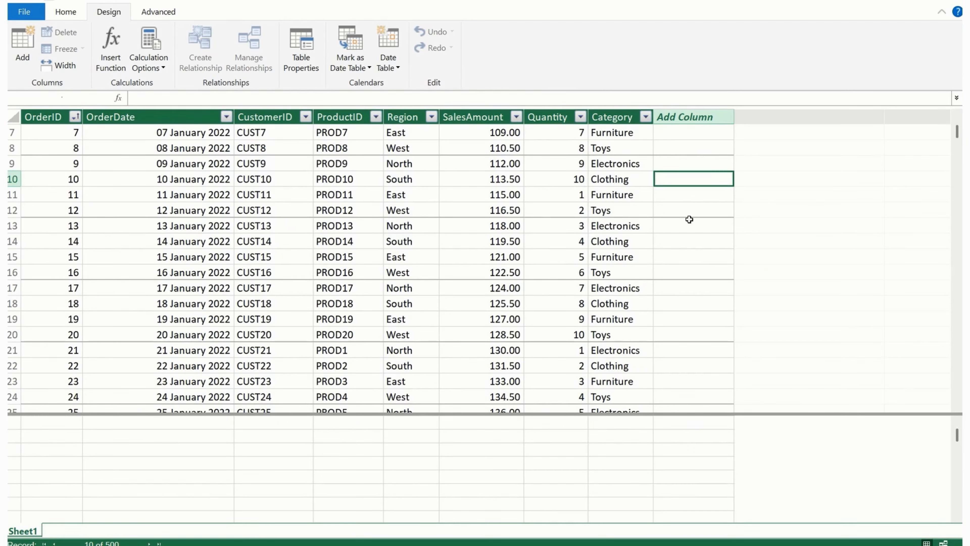
click(33, 7)
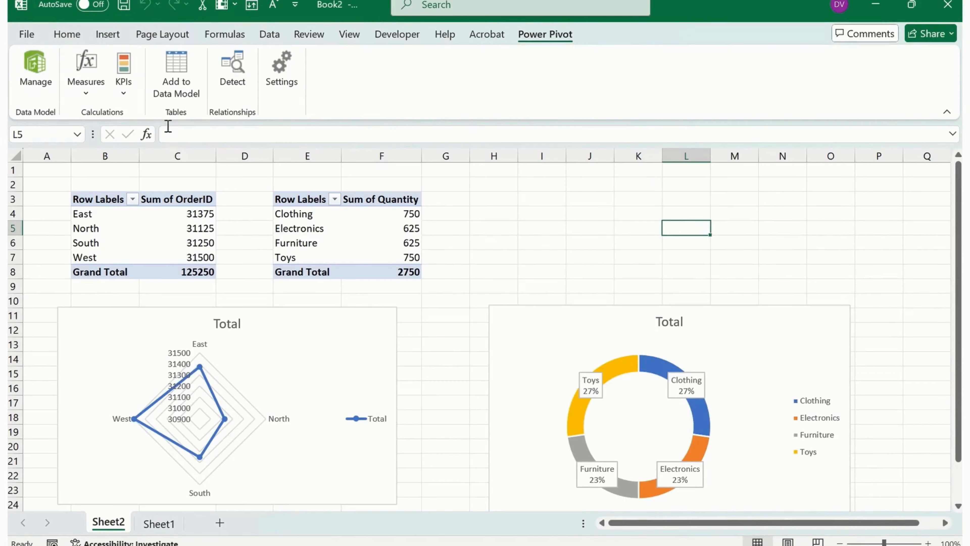
click(88, 93)
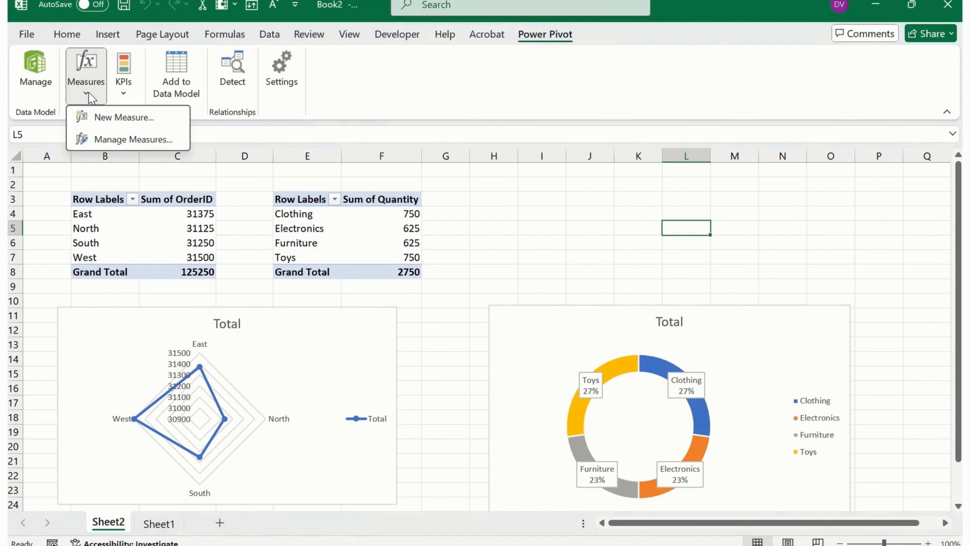
click(109, 117)
click(381, 144)
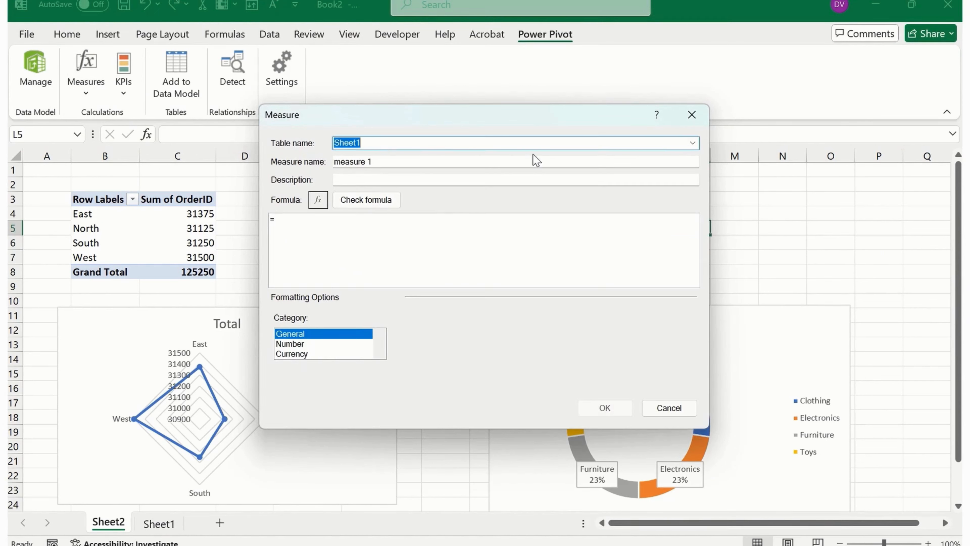
click(693, 142)
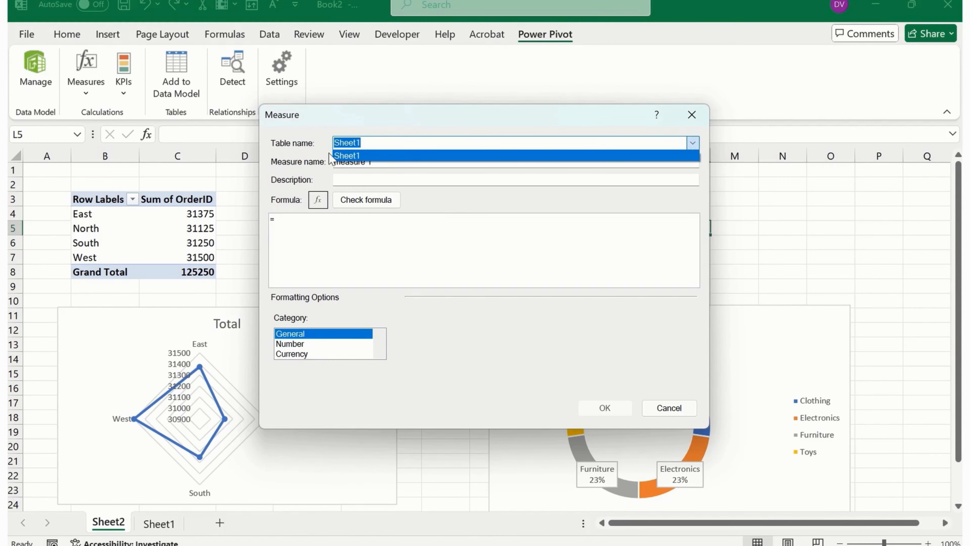
click(362, 155)
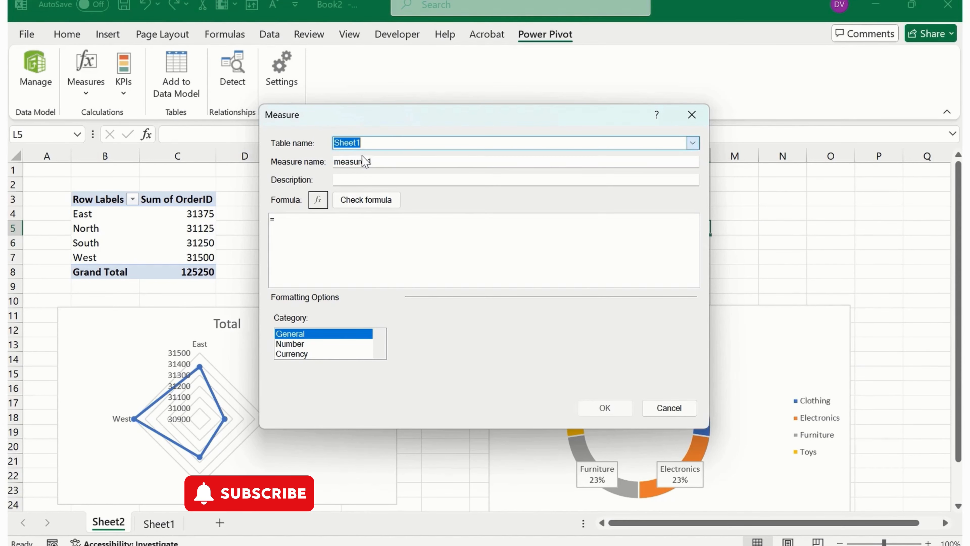
Step: Enter the measure formula = SUMX(Sheet1, Sheet1[SalesAmount] * Sheet1[Quantity])
click(322, 236)
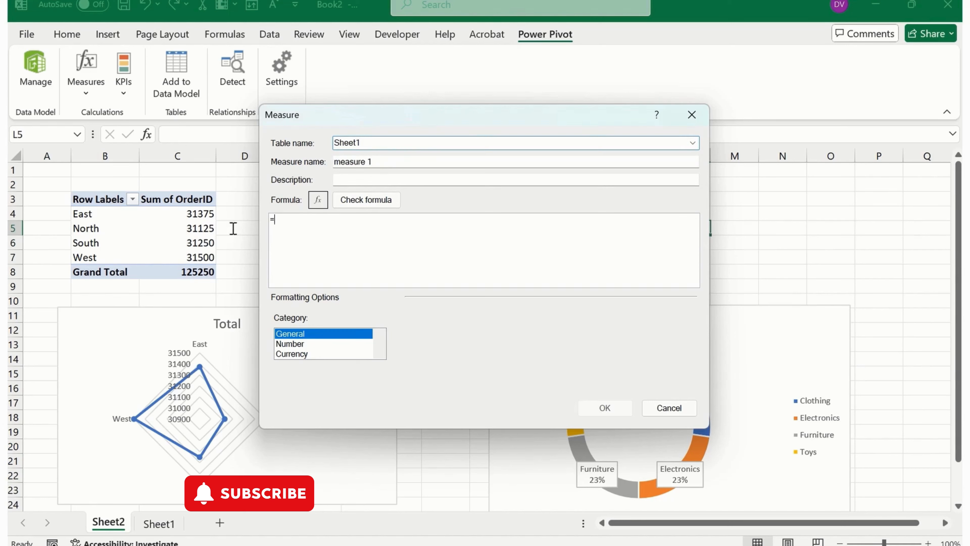
text(Sales Total = SUMX(Sheet1, Sheet1[SalesAmount] * Sheet1[Quantity]))
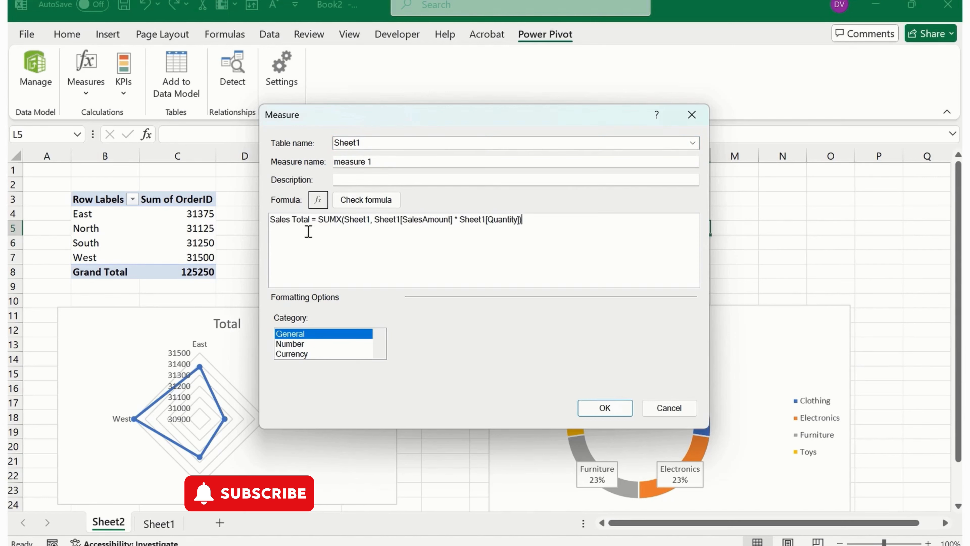
drag(312, 219, 114, 215)
key(BackSpace)
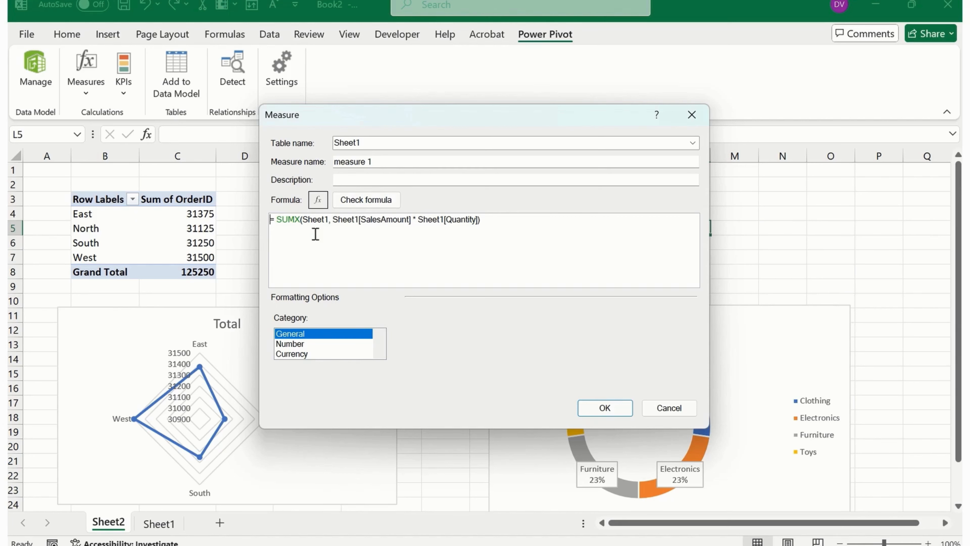
drag(328, 224, 311, 223)
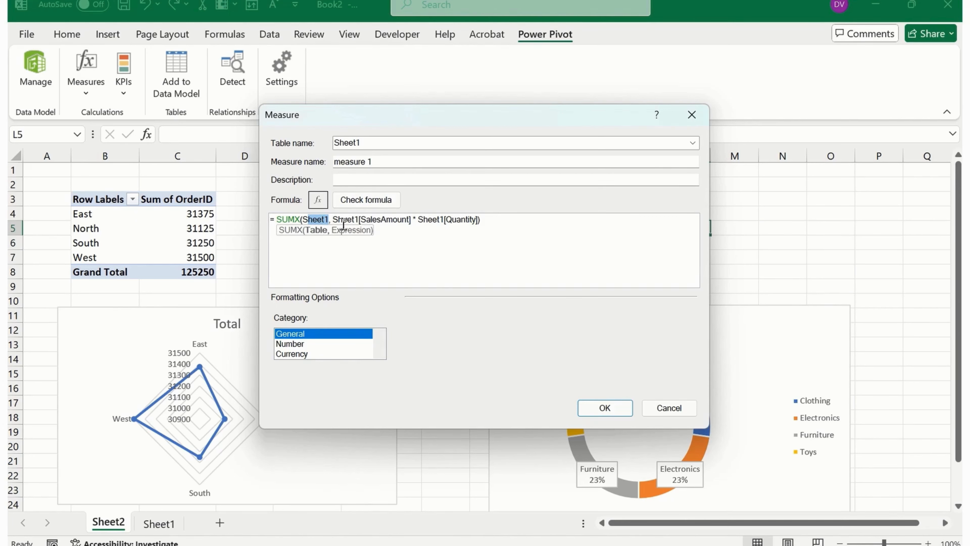
drag(343, 220, 412, 220)
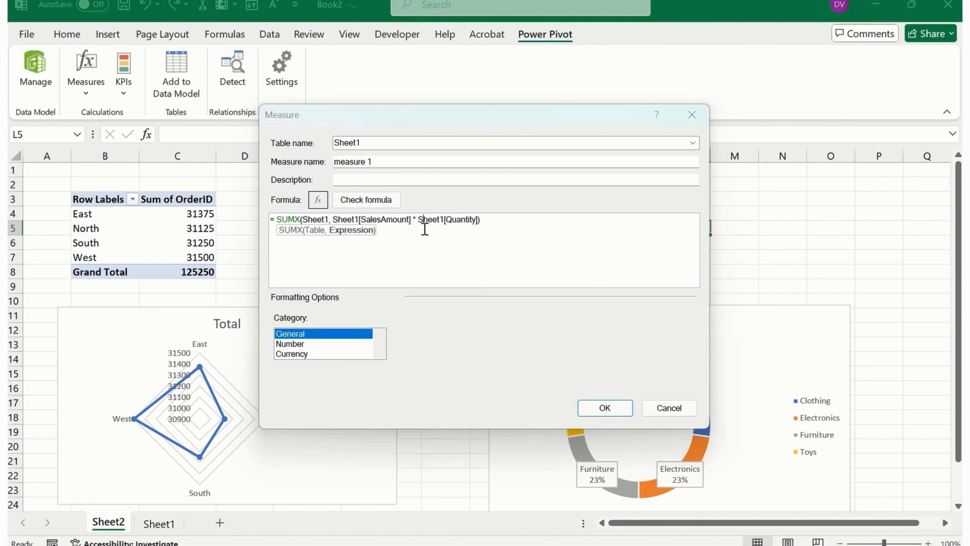
click(473, 224)
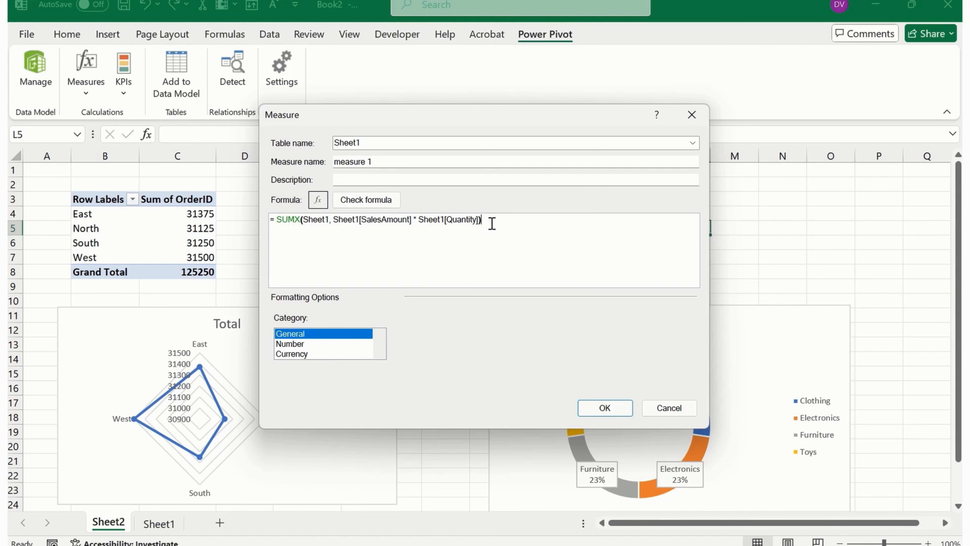
Step: Name the measure Total Sales and format it as a decimal number with 2 decimal places
drag(389, 160, 274, 157)
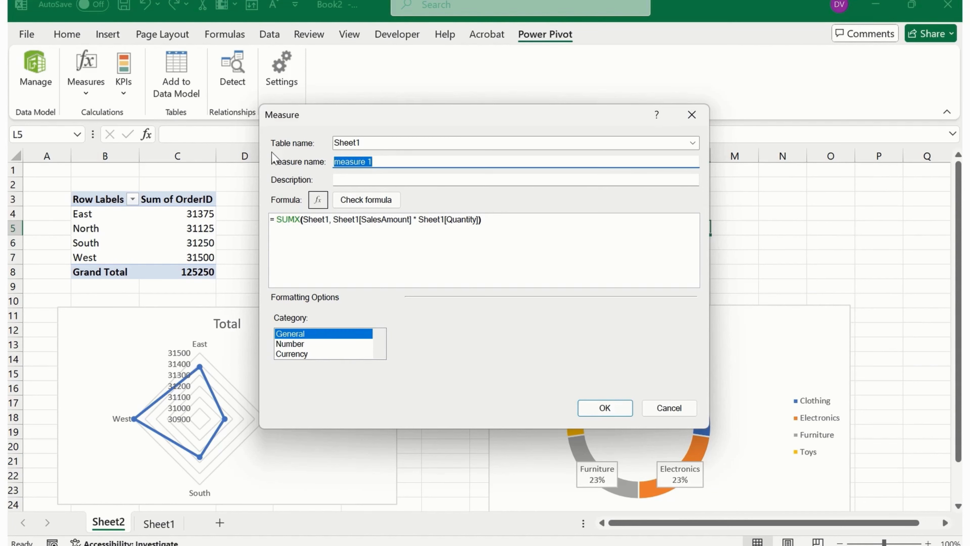
text(Total Sales)
click(303, 345)
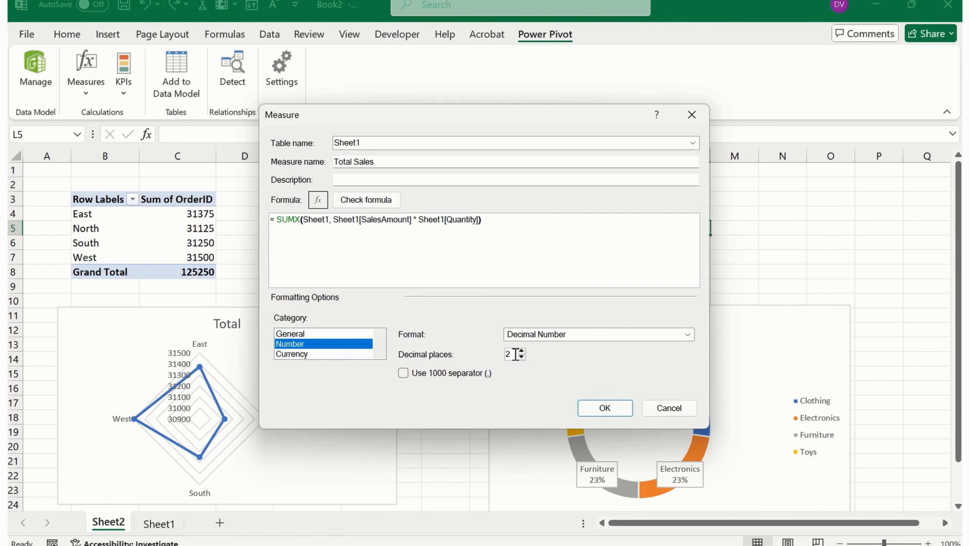
click(550, 335)
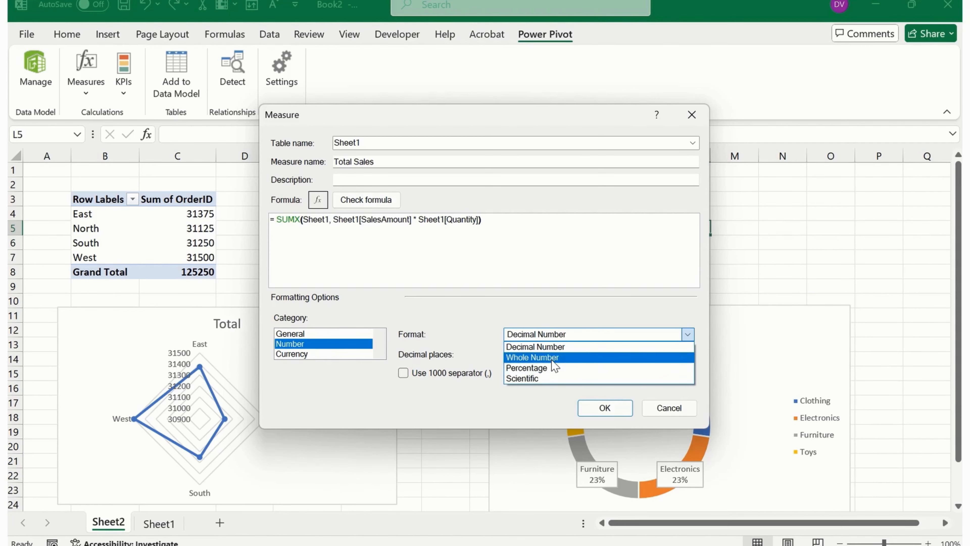
click(470, 386)
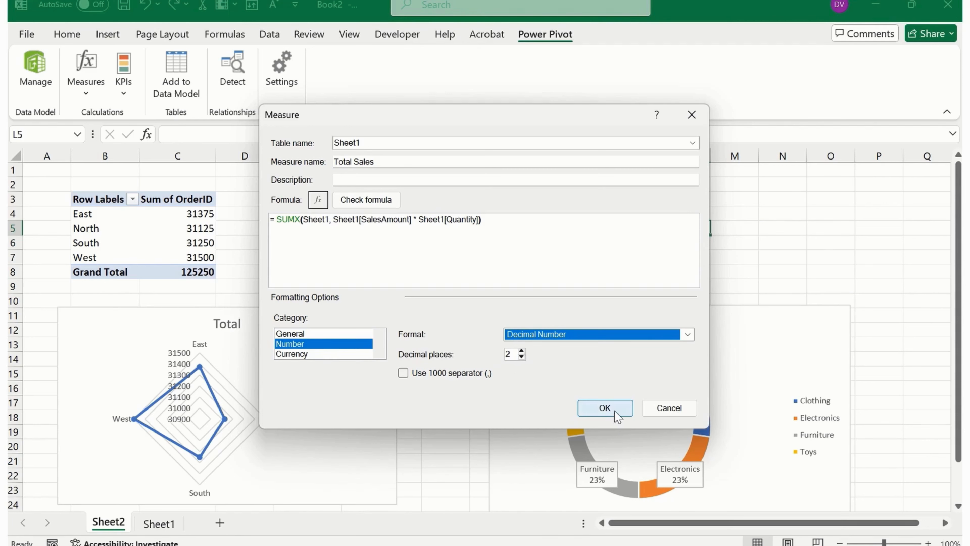
Step: Check the Total Sales measure's formula for errors and save the measure without a description
click(363, 207)
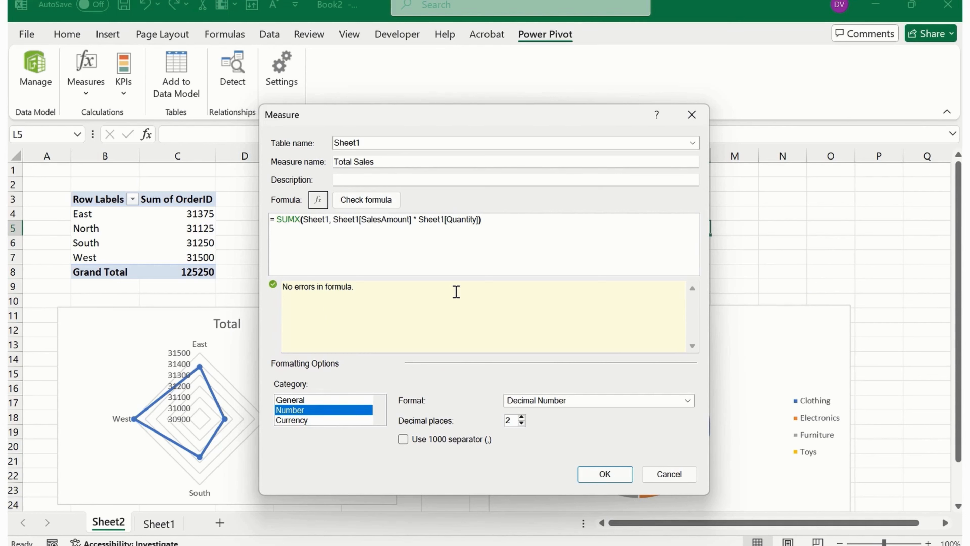
click(394, 177)
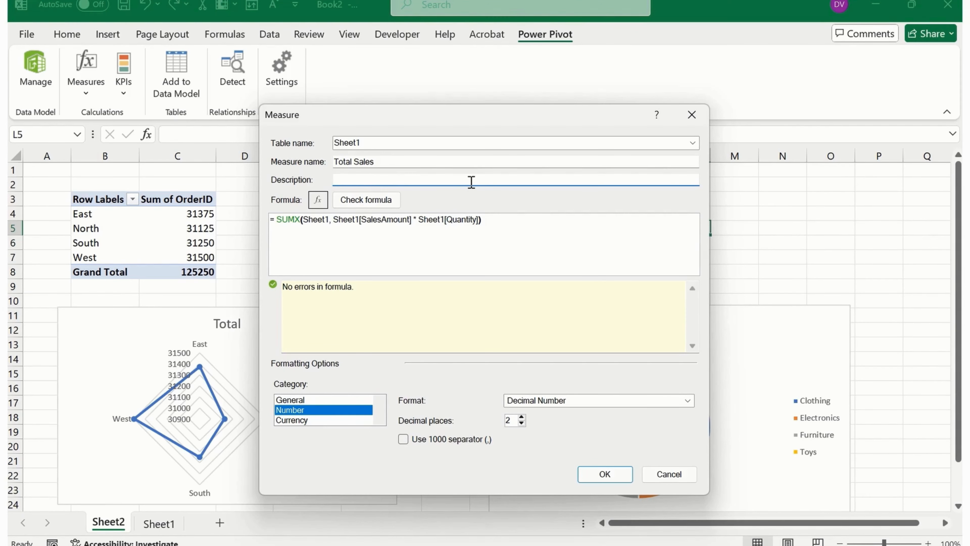
click(602, 474)
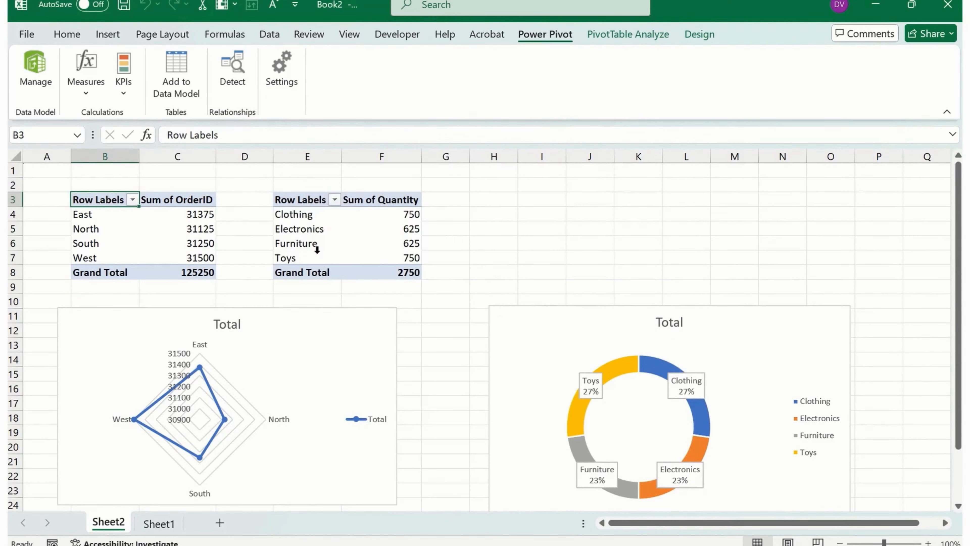
Step: Move the whole Category PivotTable so that it starts at cell H3
click(208, 217)
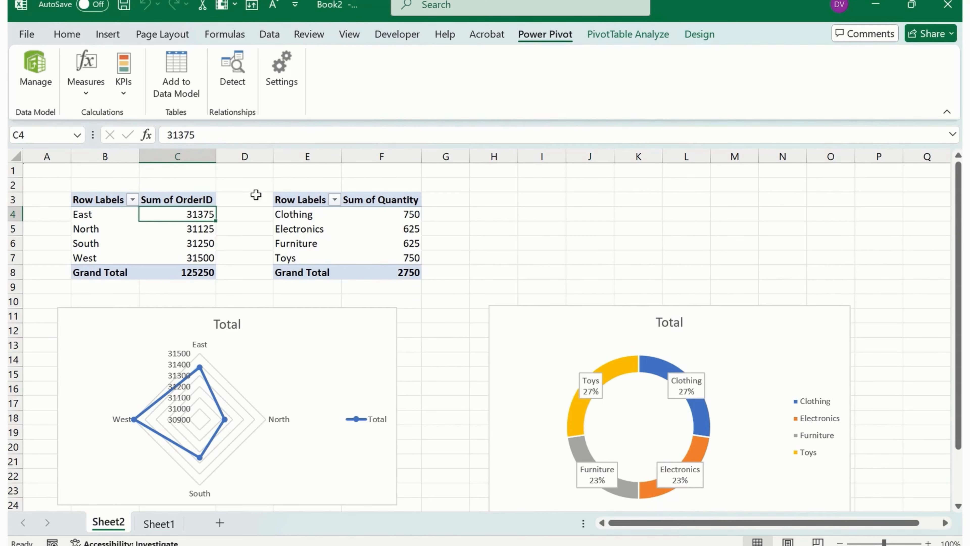
drag(304, 200, 400, 276)
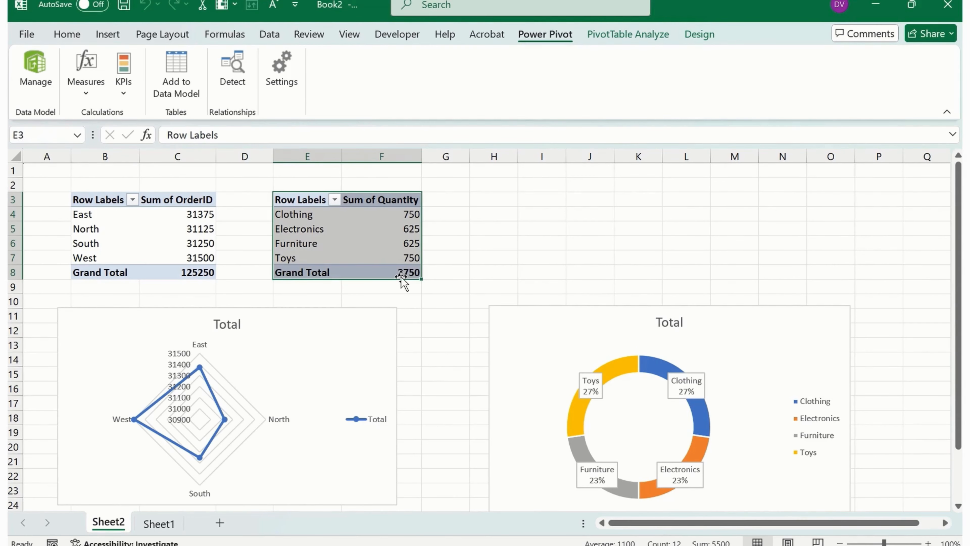
key(ctrl+c)
click(506, 202)
key(Return)
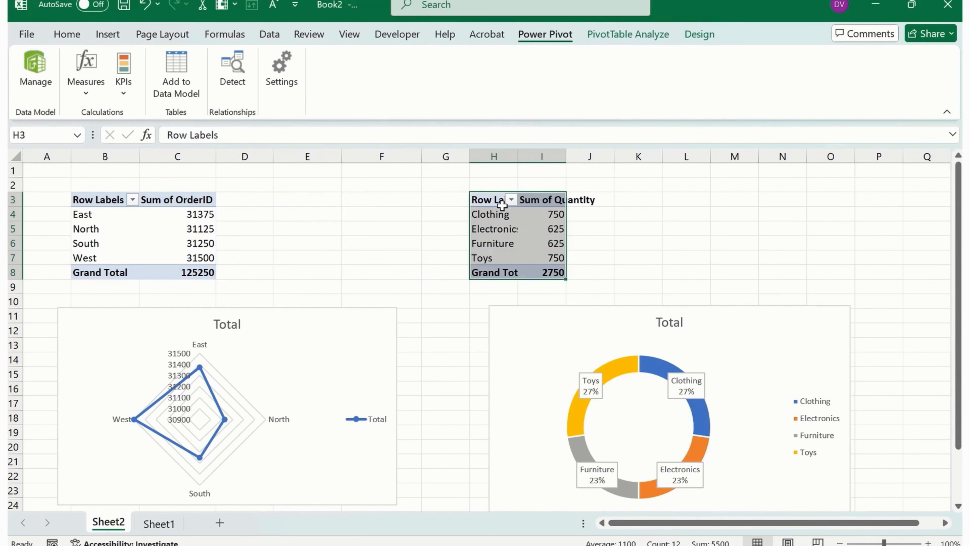
Step: Add the Total Sales measure from the Sheet1 table to the region PivotTable's values
click(382, 216)
click(176, 226)
click(646, 35)
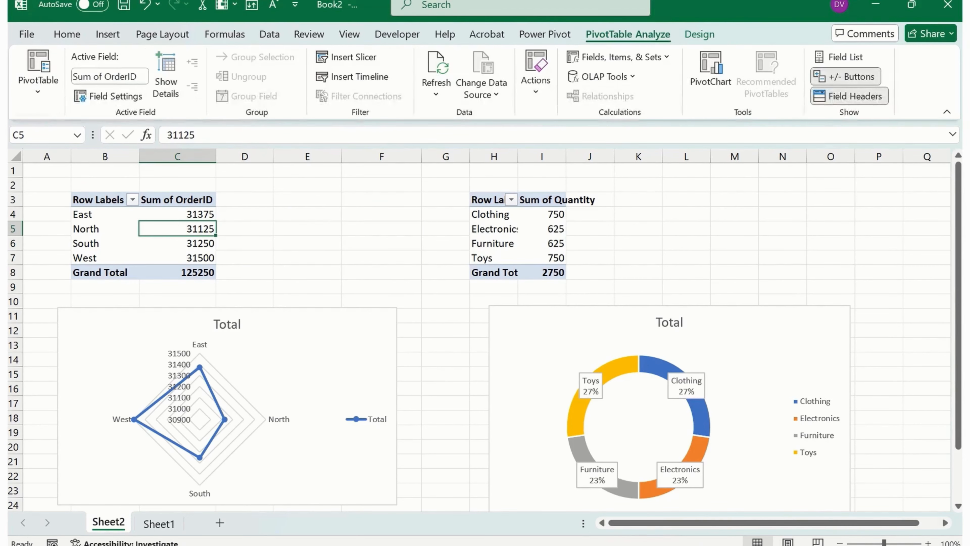
click(856, 59)
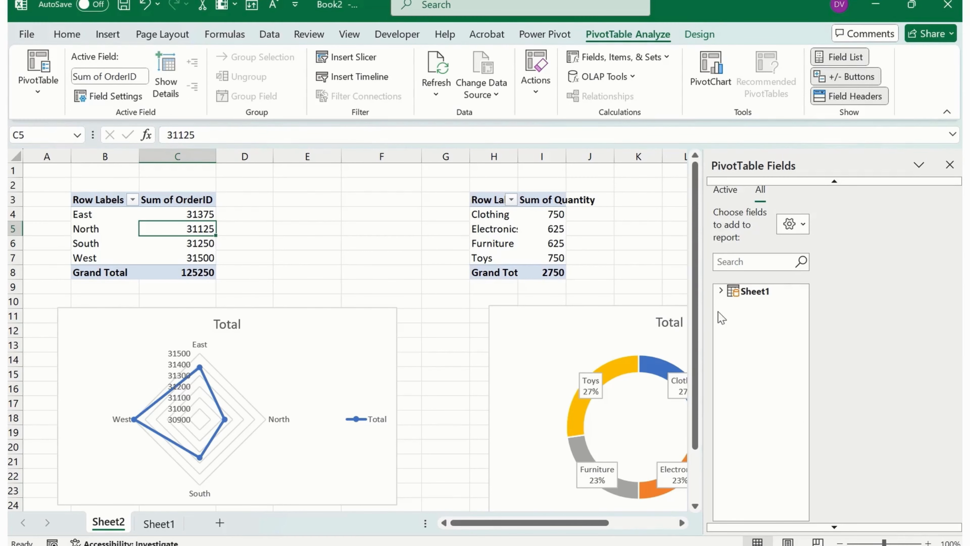
click(721, 291)
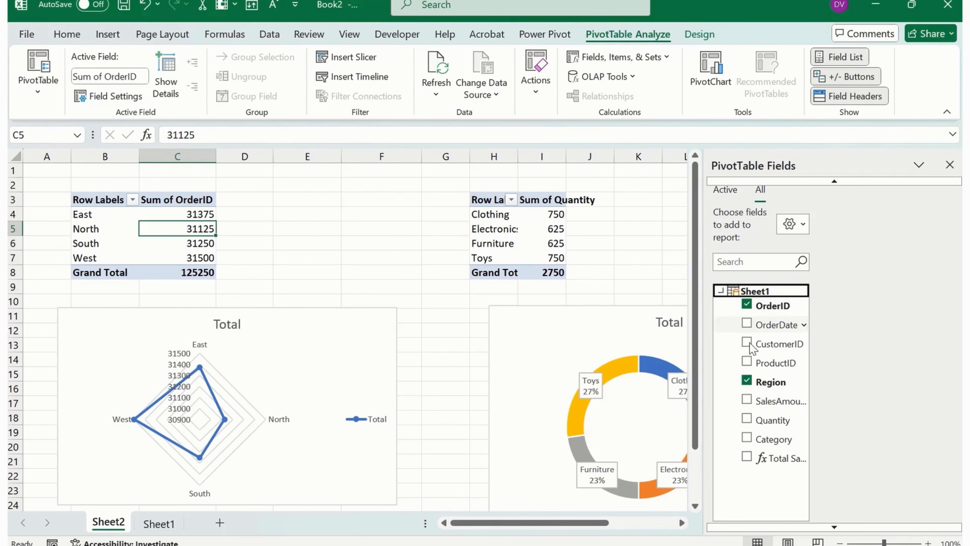
click(774, 463)
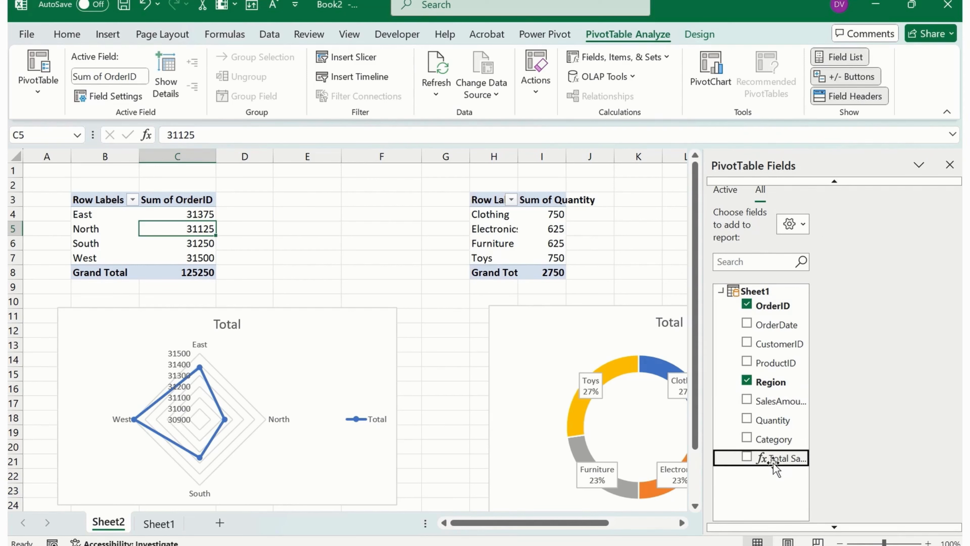
click(747, 458)
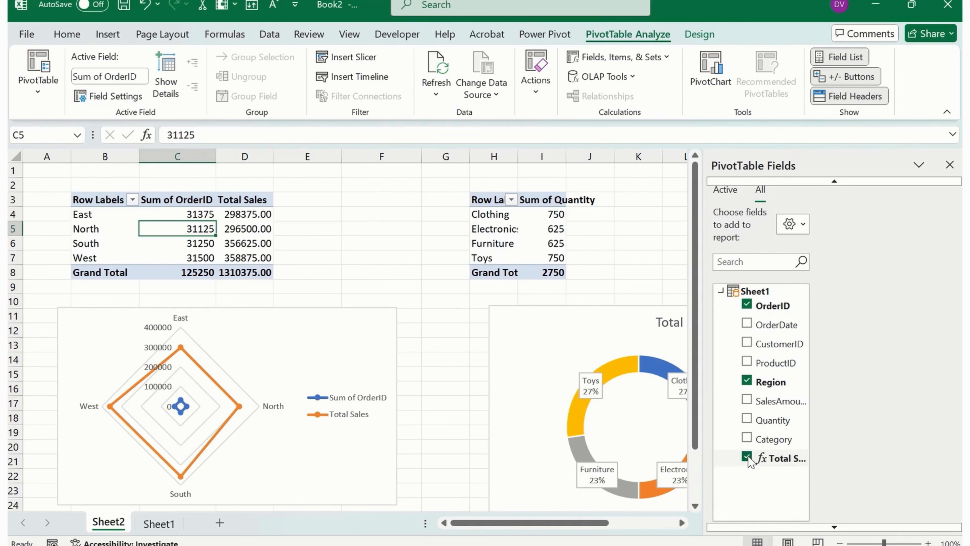
Step: Format the Total Sales values in D4:D8, including the grand total, with the ₹ English (India) accounting format
click(276, 243)
click(237, 231)
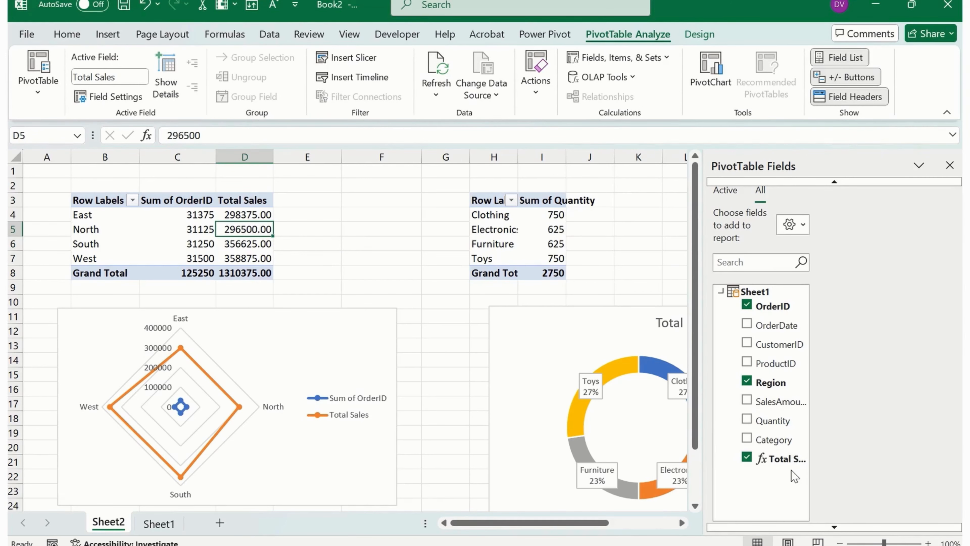
click(67, 34)
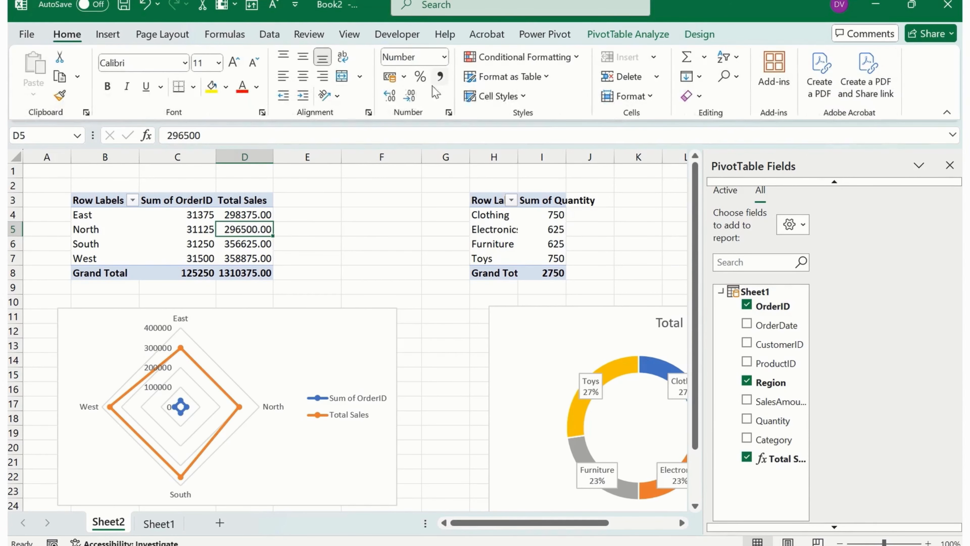
click(404, 77)
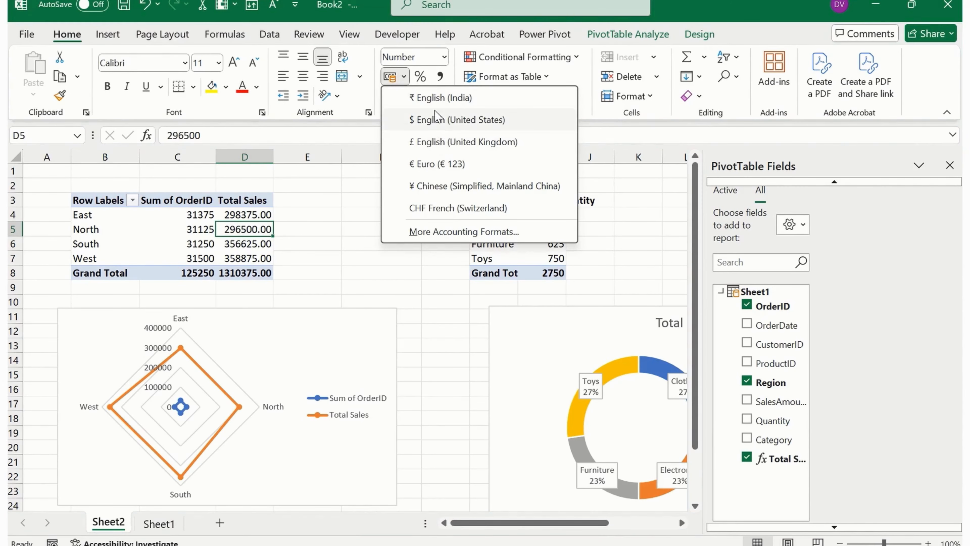
click(439, 98)
drag(264, 215, 268, 272)
click(403, 77)
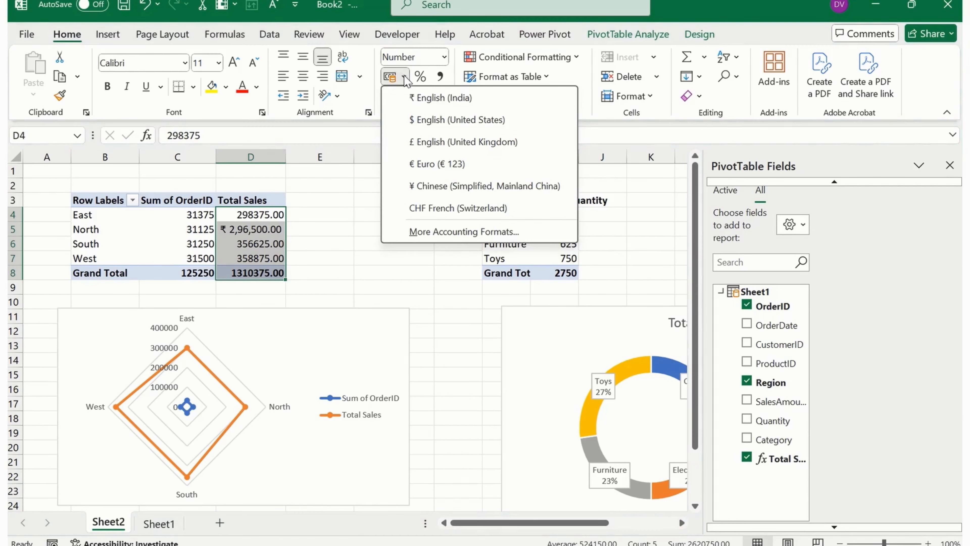
click(431, 98)
click(276, 245)
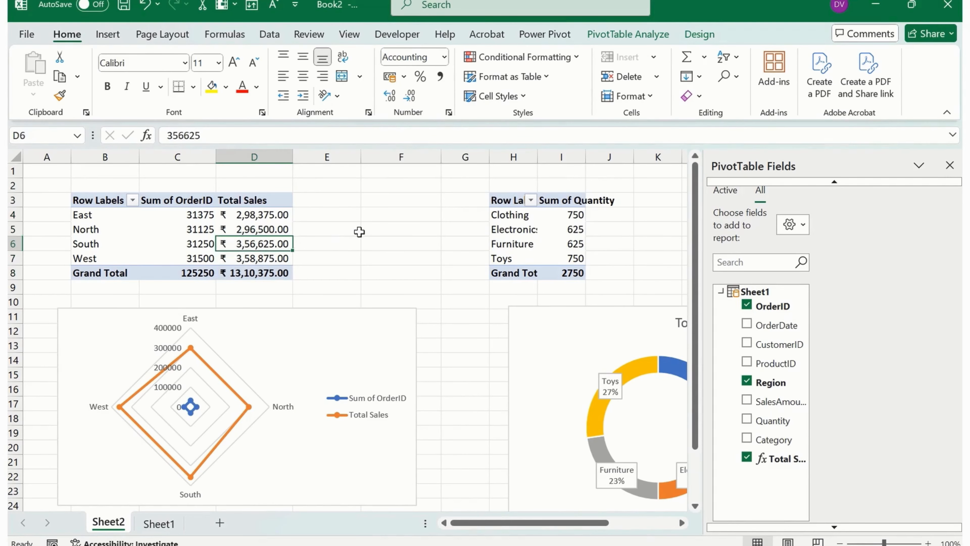
click(357, 232)
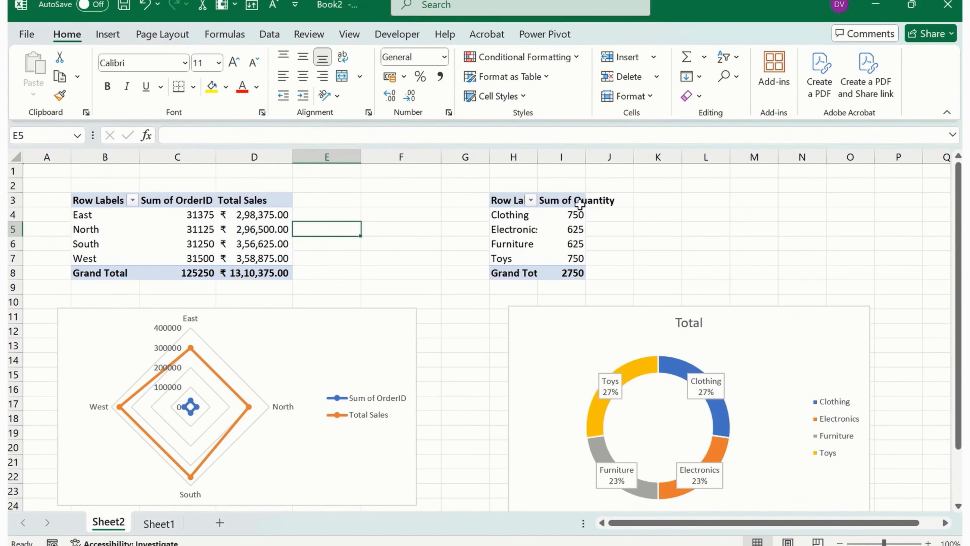
Step: Widen columns H and I so the Category PivotTable's labels and headers fit
double_click(586, 157)
drag(539, 152, 557, 152)
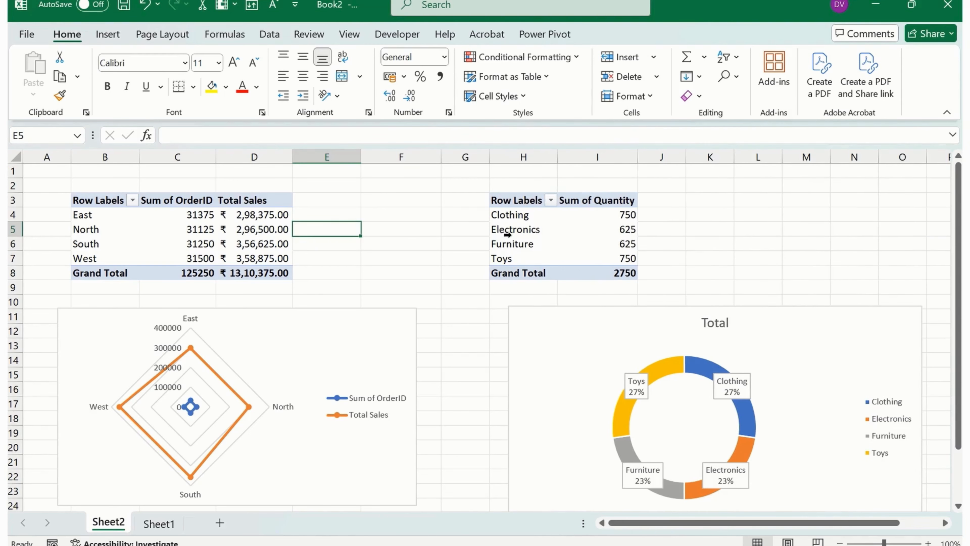
click(431, 256)
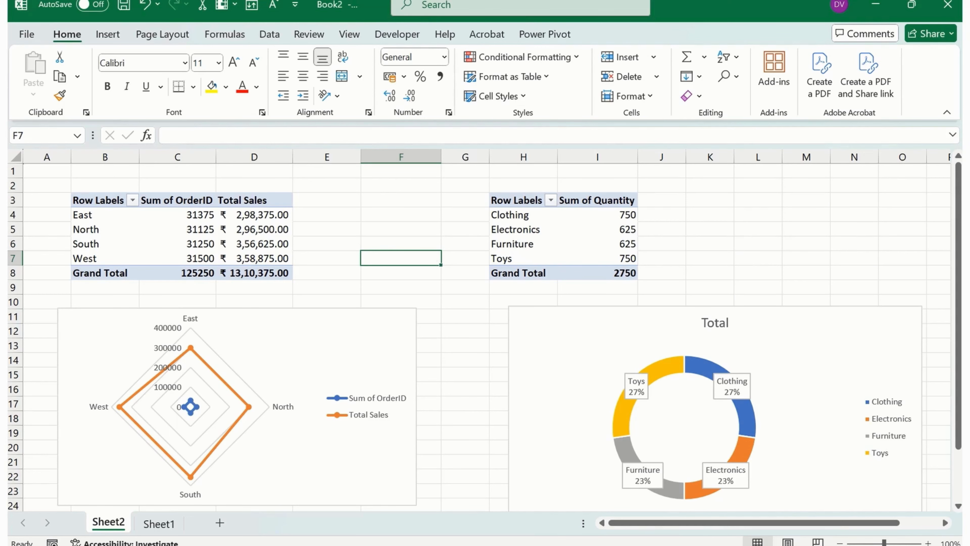
Step: Examine the Sheet1 table and its fields in the Power Pivot data model's diagram view and return to the workbook
click(561, 37)
click(43, 83)
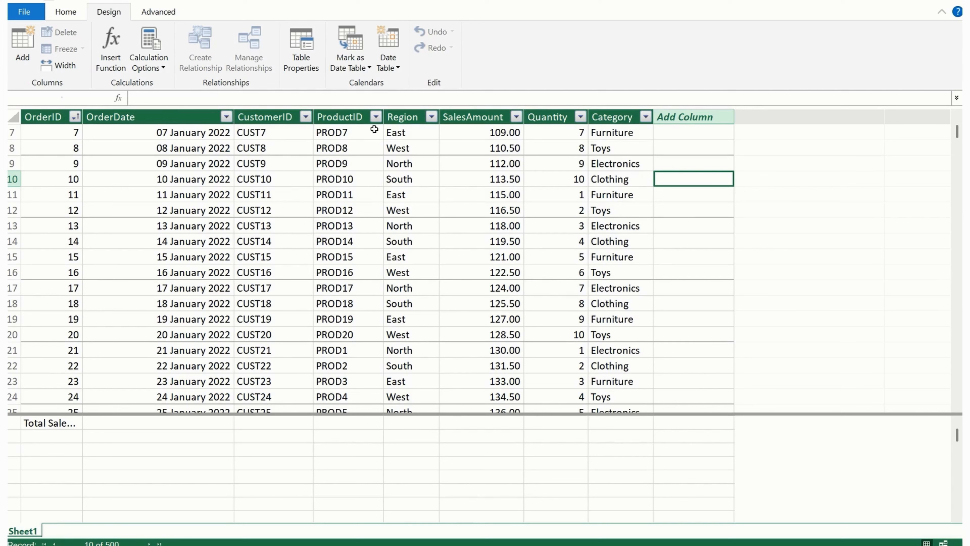
click(158, 12)
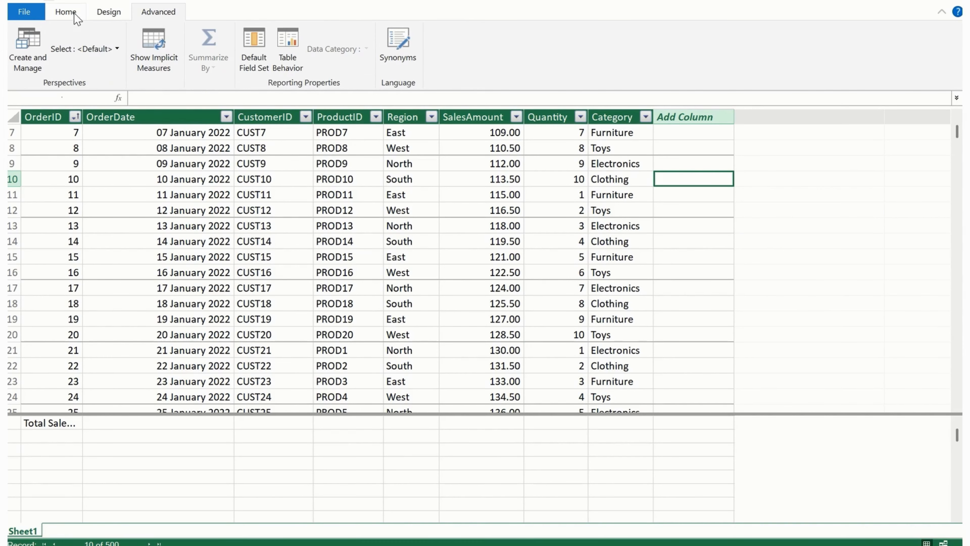
click(64, 15)
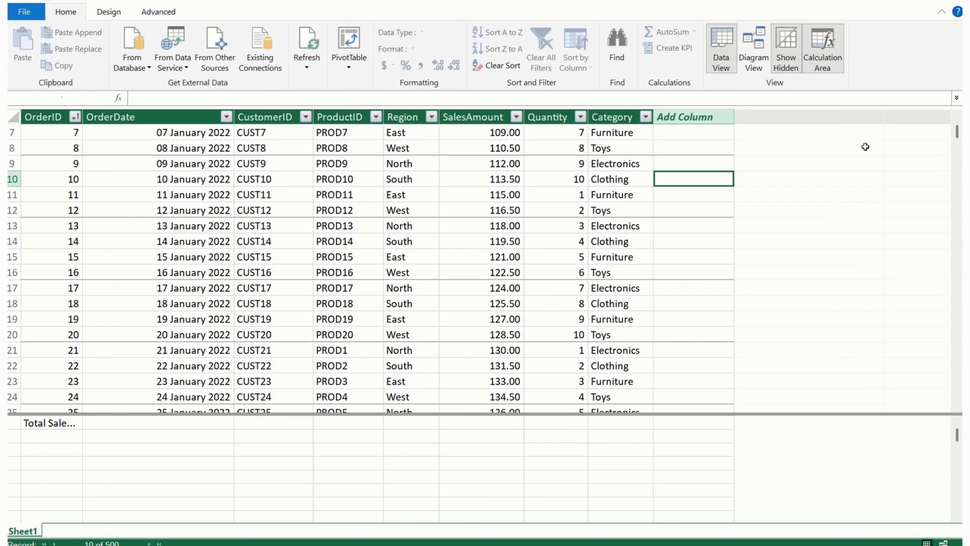
click(754, 69)
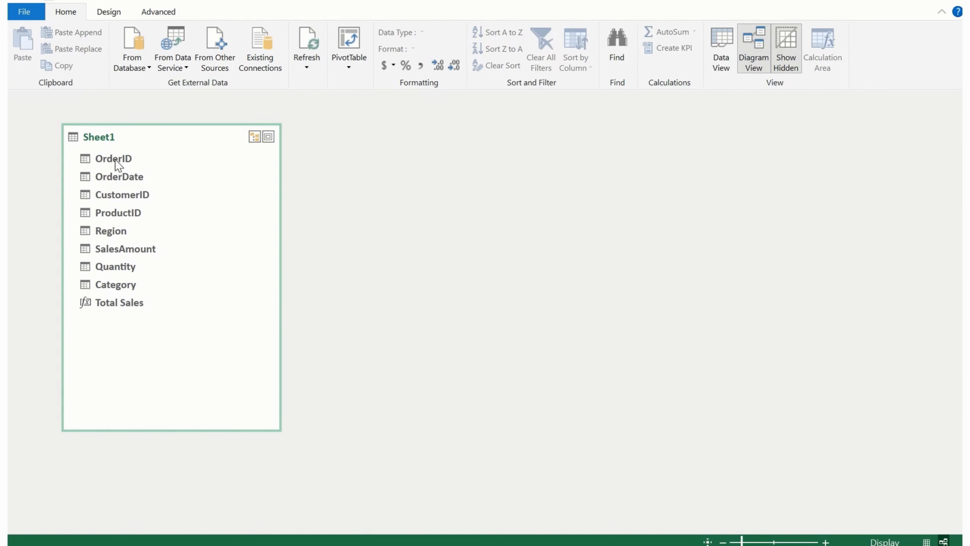
drag(115, 160, 313, 214)
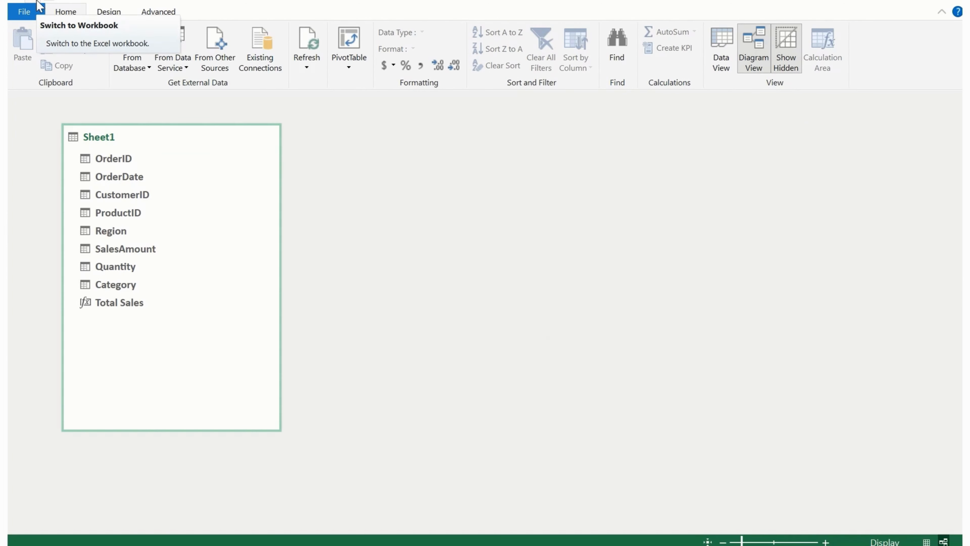
click(38, 4)
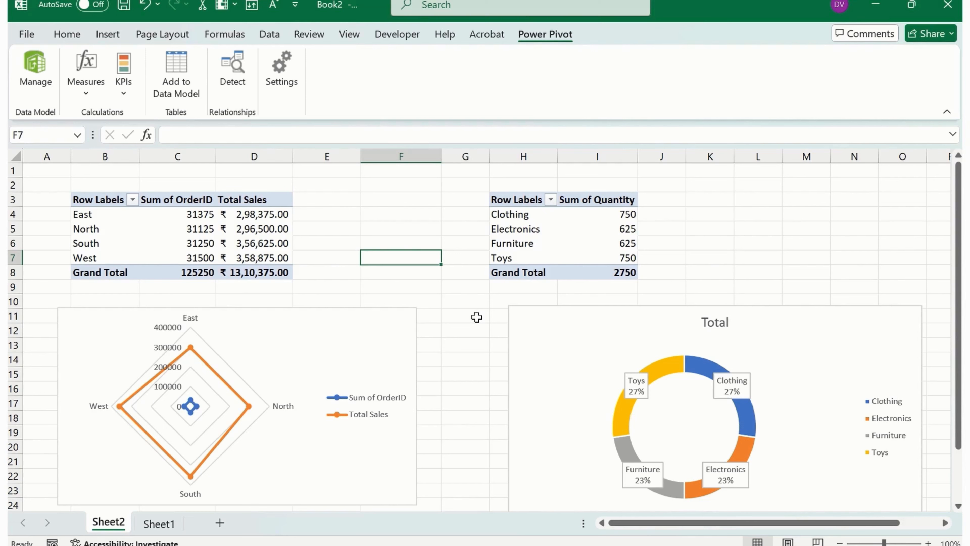
Step: Insert a Region slicer for the region PivotTable and place it between the two charts
click(260, 229)
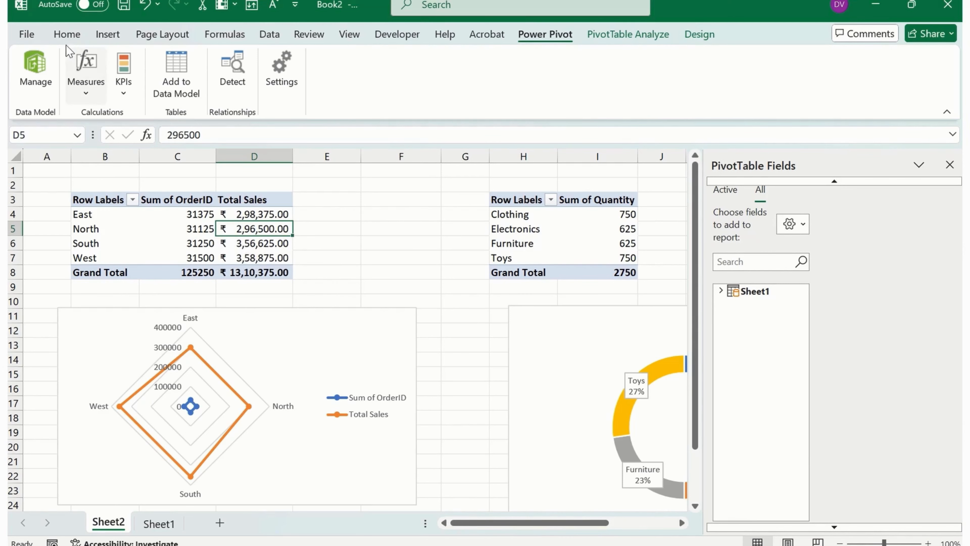
click(108, 35)
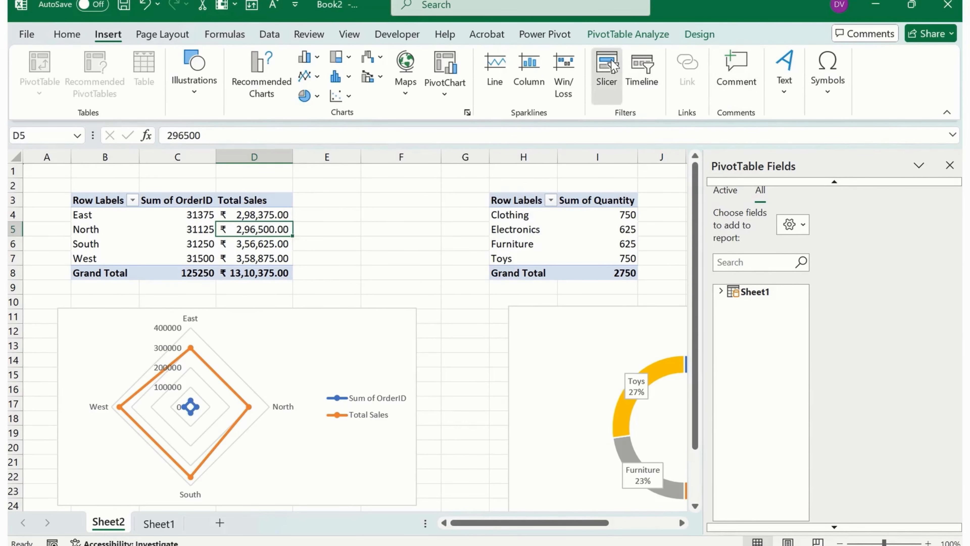
click(606, 69)
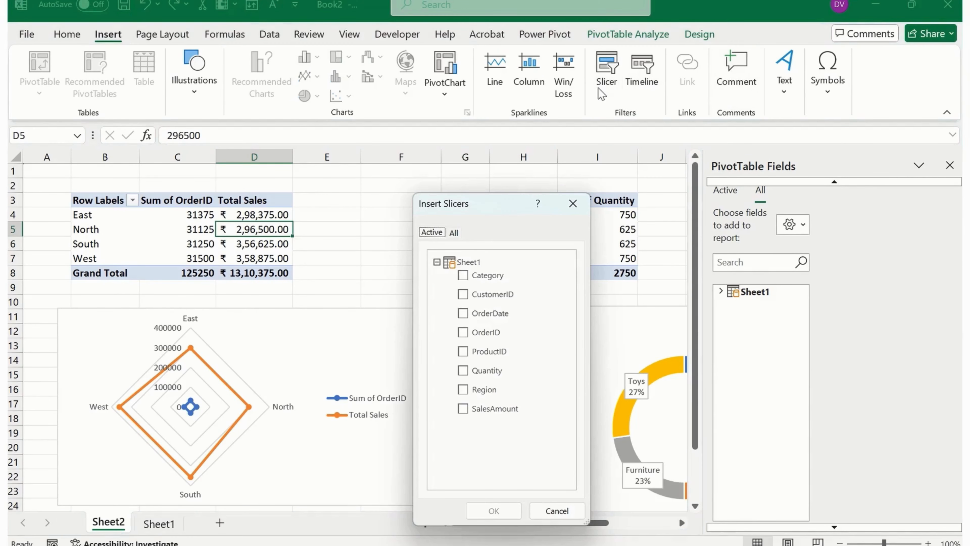
click(464, 335)
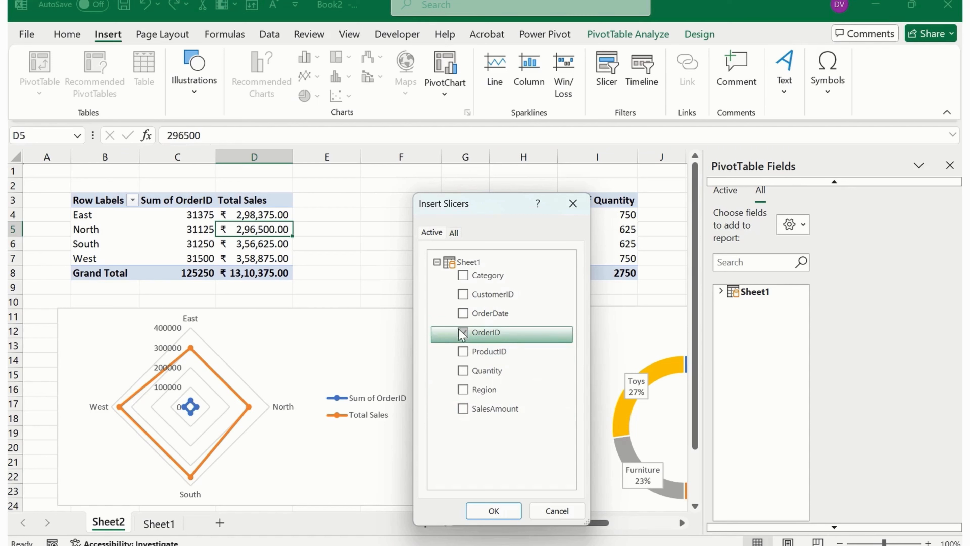
click(463, 389)
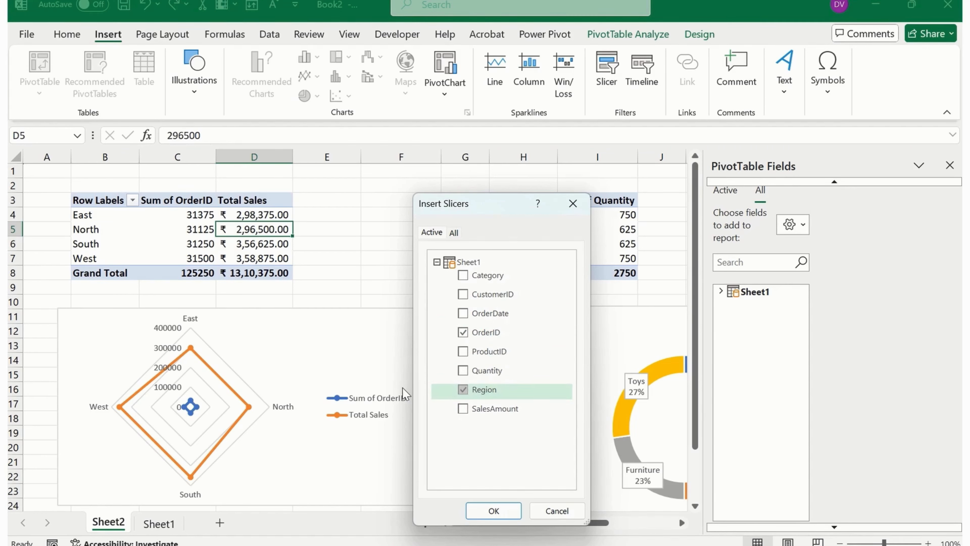
click(463, 389)
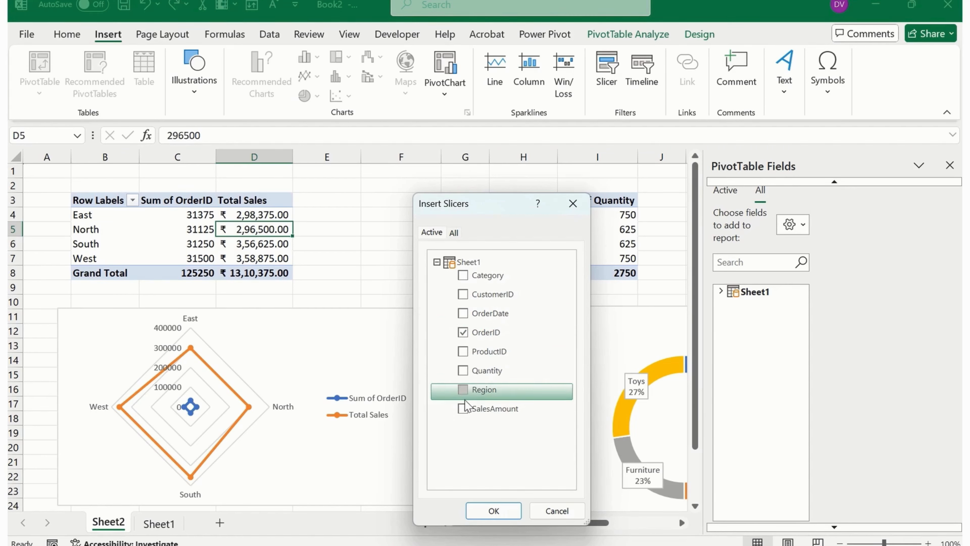
click(462, 389)
click(463, 331)
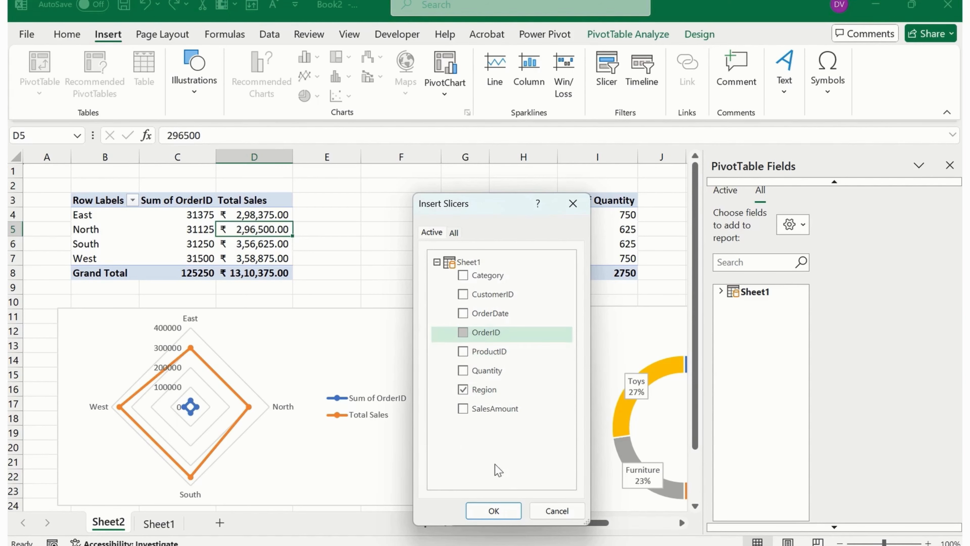
click(496, 512)
drag(372, 254, 469, 316)
Step: Filter the region PivotTable and its chart by one region at a time with the slicer, switching between South, North, East and West
click(434, 380)
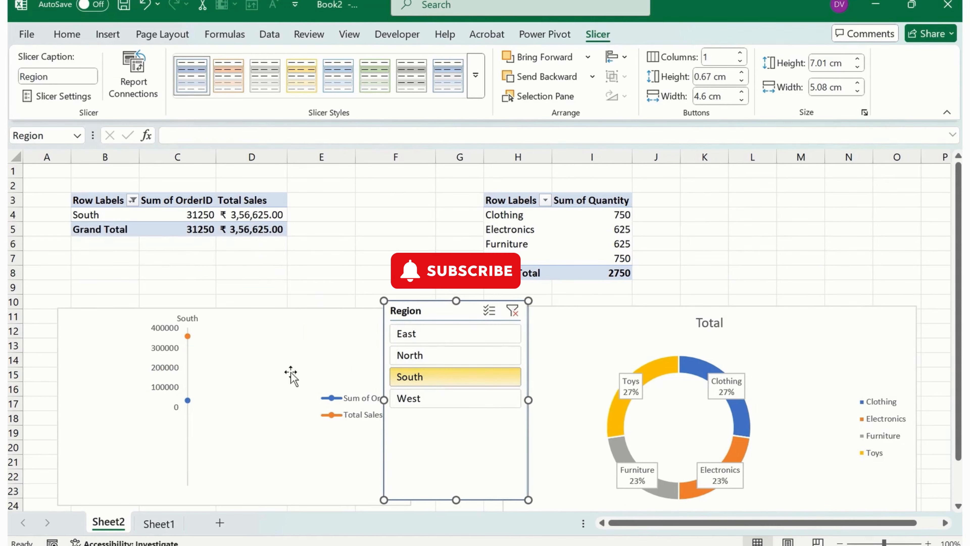
click(434, 355)
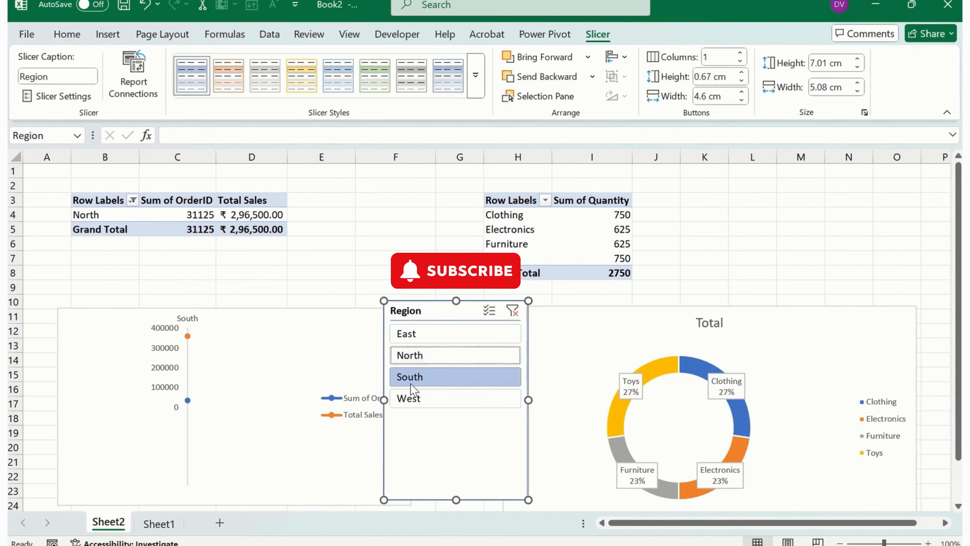
click(433, 334)
click(440, 397)
click(435, 334)
click(435, 376)
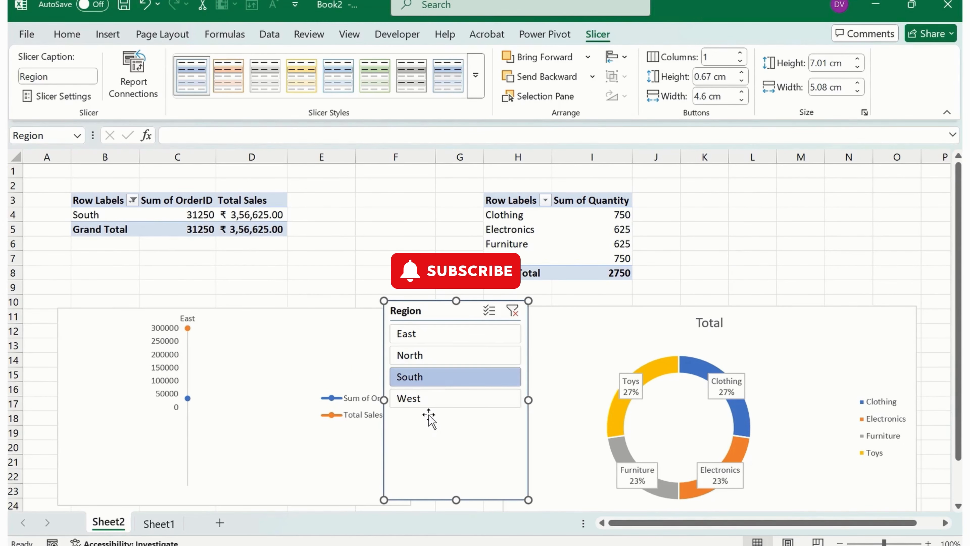
click(435, 399)
Step: Try multi-region slicer selections, North with South and East through South, and clear the Region filter
click(454, 353)
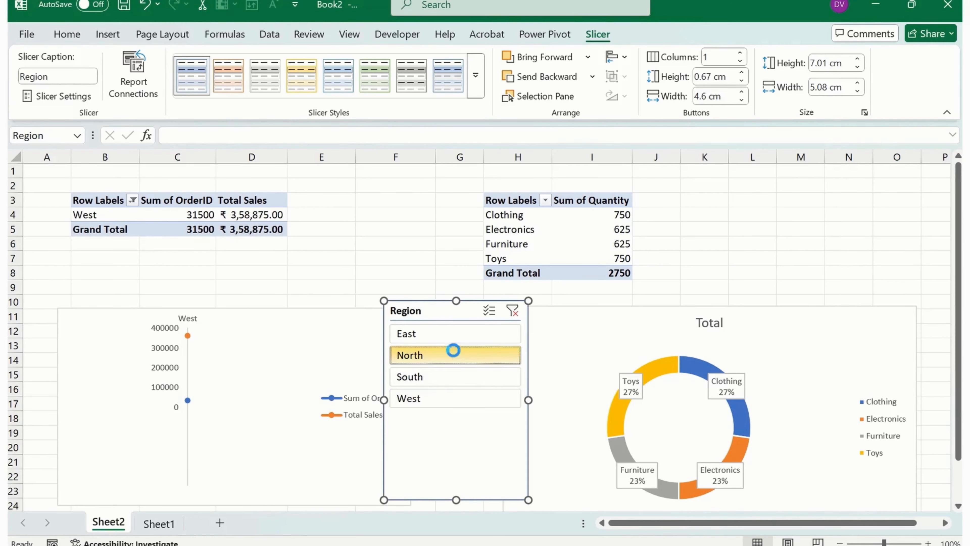
ctrl+click(455, 378)
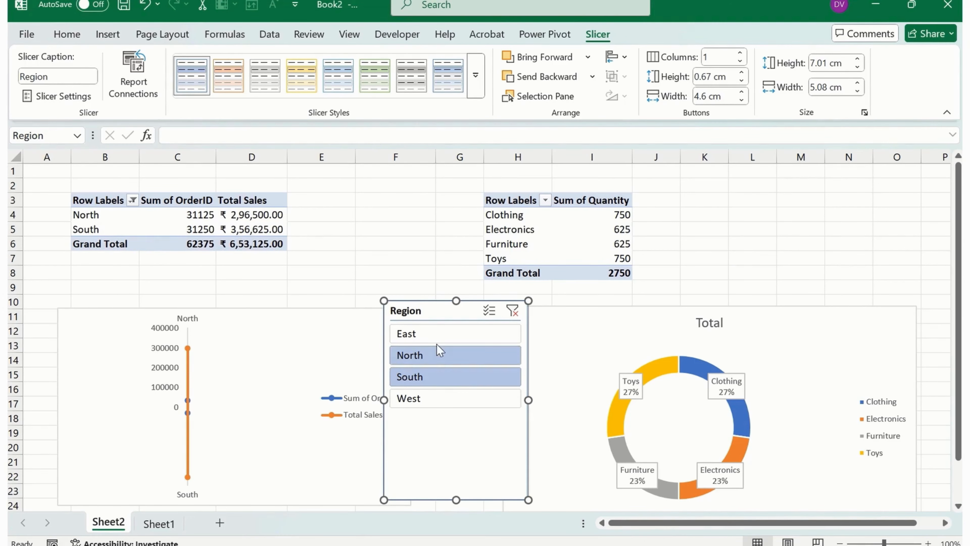
click(436, 333)
shift+click(443, 376)
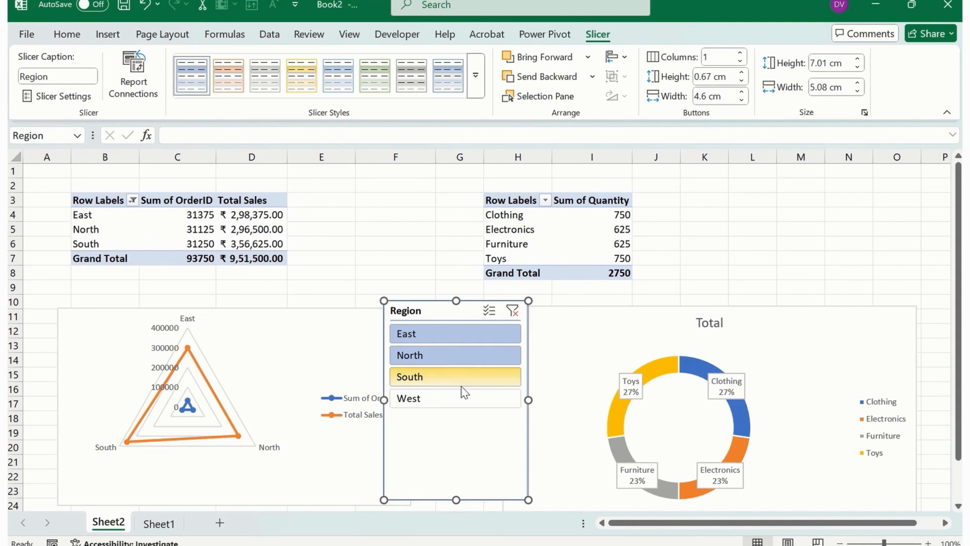
click(513, 310)
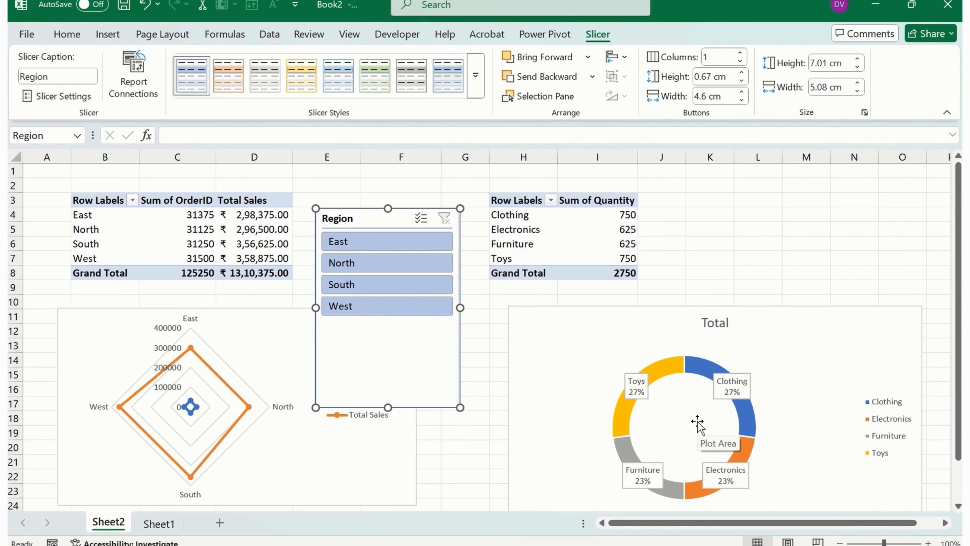